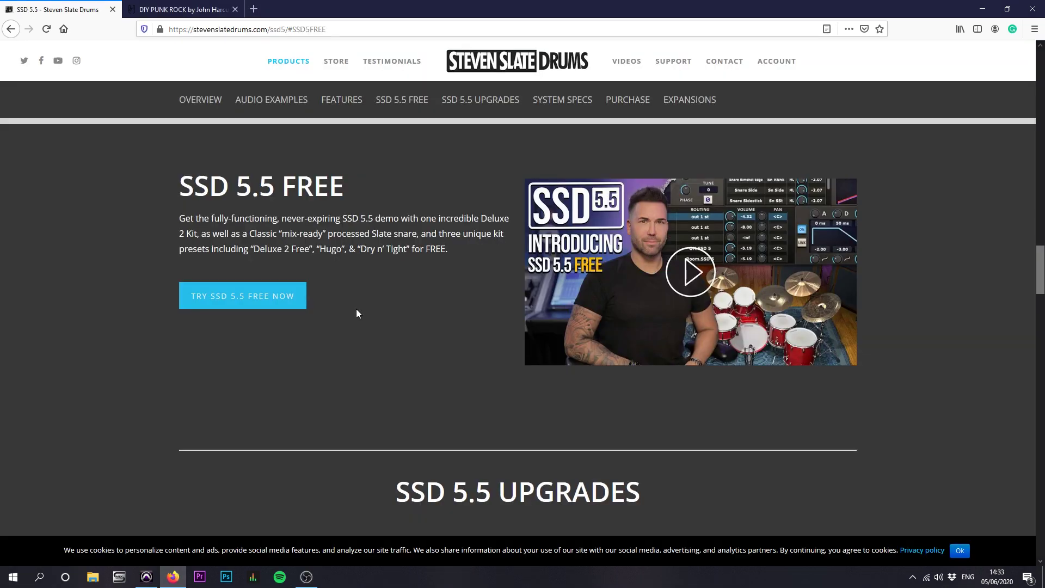
Step: Switch to the DIY Punk Rock site and scroll down to the MIDI drum packs
{"action": "left_click", "coordinate": [209, 6]}
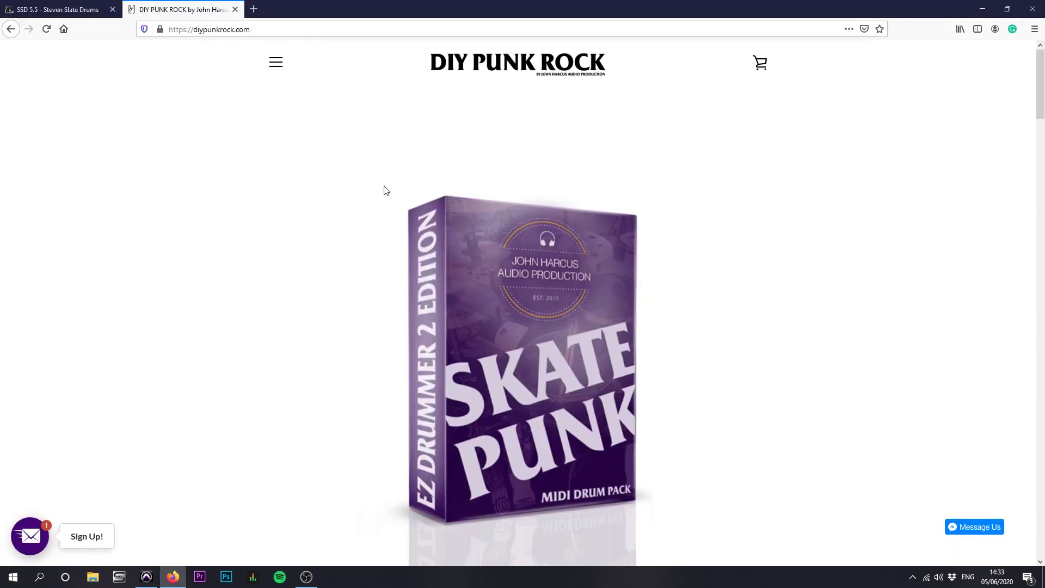
{"action": "scroll", "coordinate": [373, 255], "scroll_direction": "down", "scroll_amount": 15}
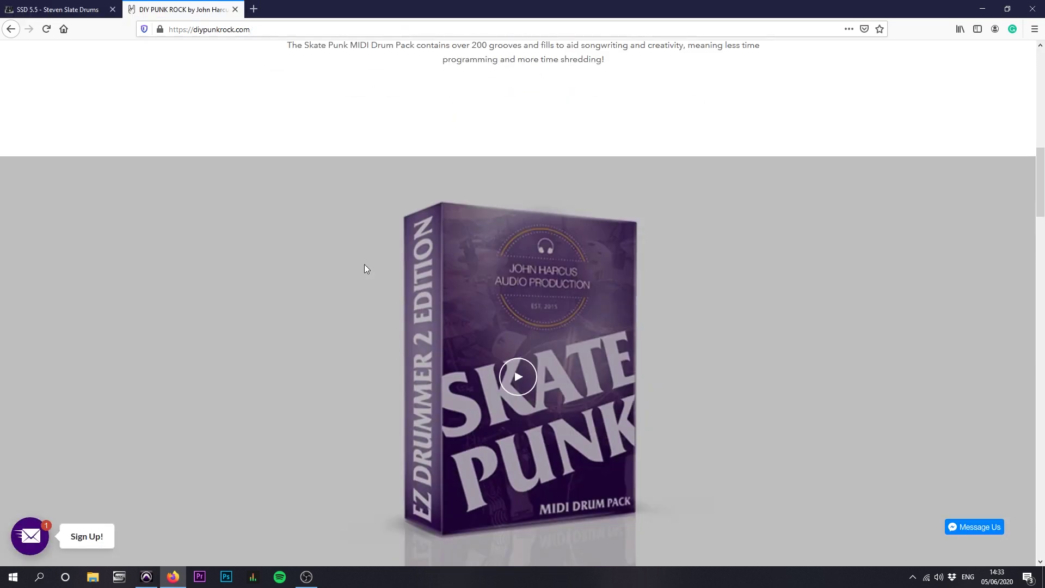
{"action": "scroll", "coordinate": [370, 280], "scroll_direction": "down", "scroll_amount": 7}
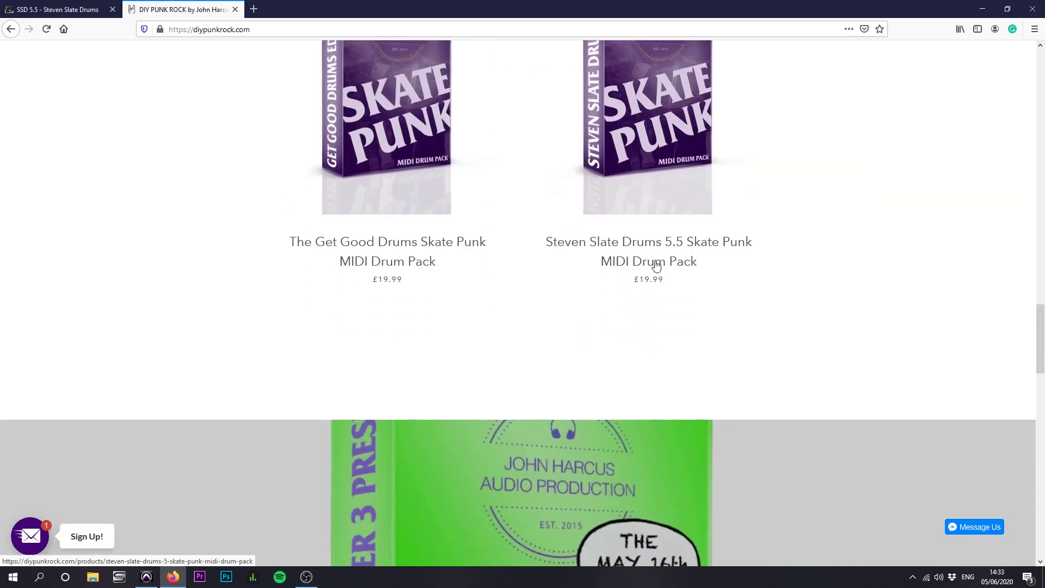
Step: Open the Steven Slate Drums 5.5 Skate Punk MIDI Drum Pack page and browse its details
{"action": "left_click", "coordinate": [654, 264]}
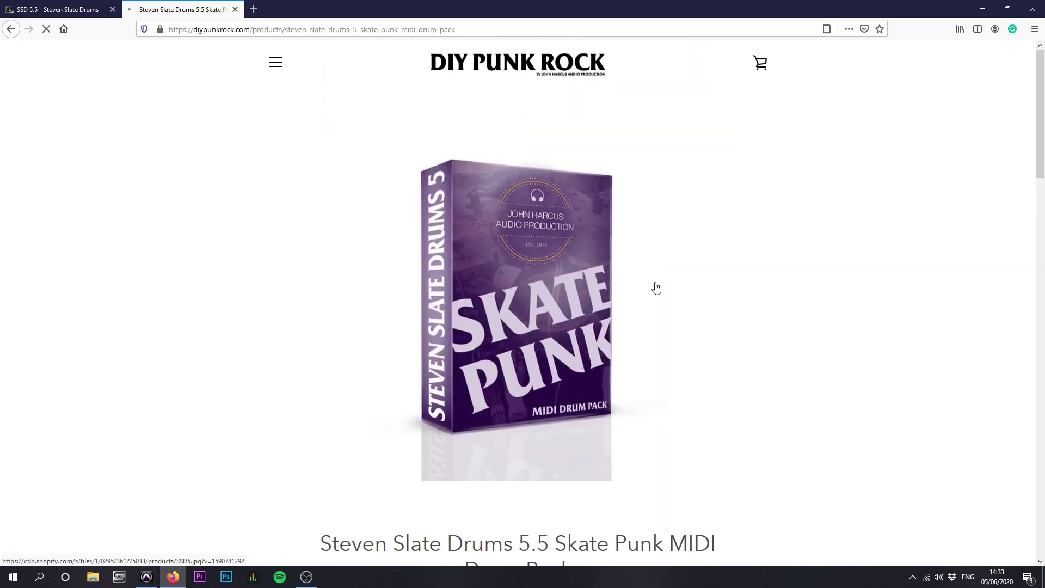
{"action": "scroll", "coordinate": [667, 326], "scroll_direction": "down", "scroll_amount": 9}
{"action": "scroll", "coordinate": [675, 341], "scroll_direction": "down", "scroll_amount": 4}
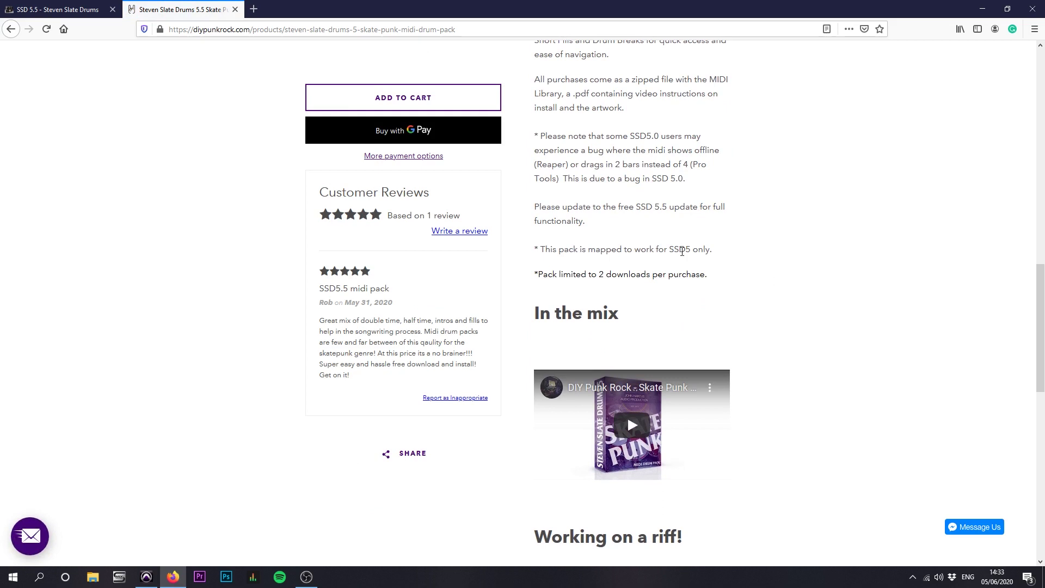
{"action": "scroll", "coordinate": [680, 343], "scroll_direction": "down", "scroll_amount": 7}
{"action": "scroll", "coordinate": [682, 347], "scroll_direction": "down", "scroll_amount": 3}
{"action": "scroll", "coordinate": [679, 348], "scroll_direction": "up", "scroll_amount": 8}
{"action": "scroll", "coordinate": [674, 350], "scroll_direction": "up", "scroll_amount": 10}
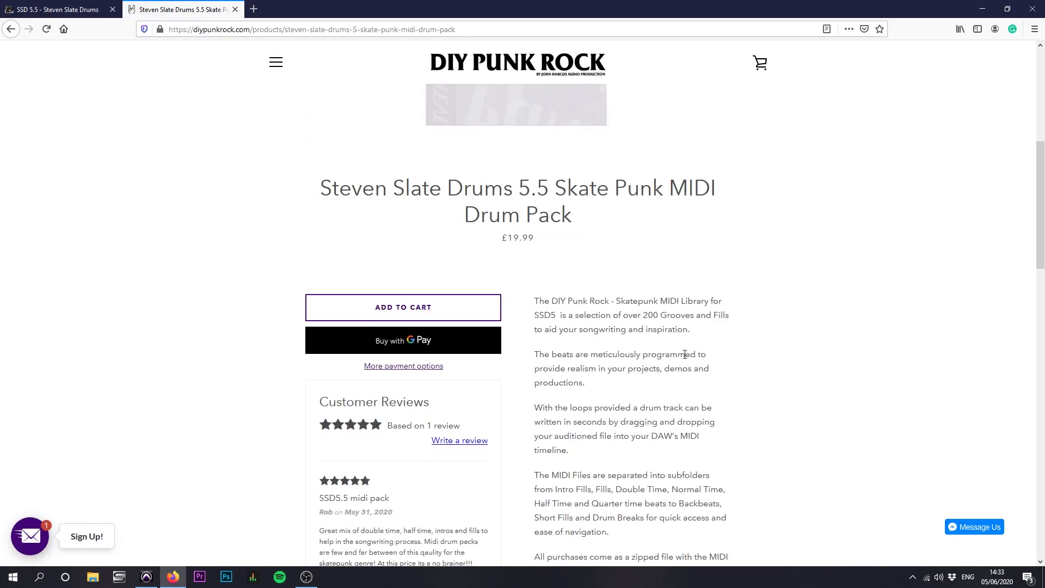
{"action": "scroll", "coordinate": [677, 362], "scroll_direction": "down", "scroll_amount": 2}
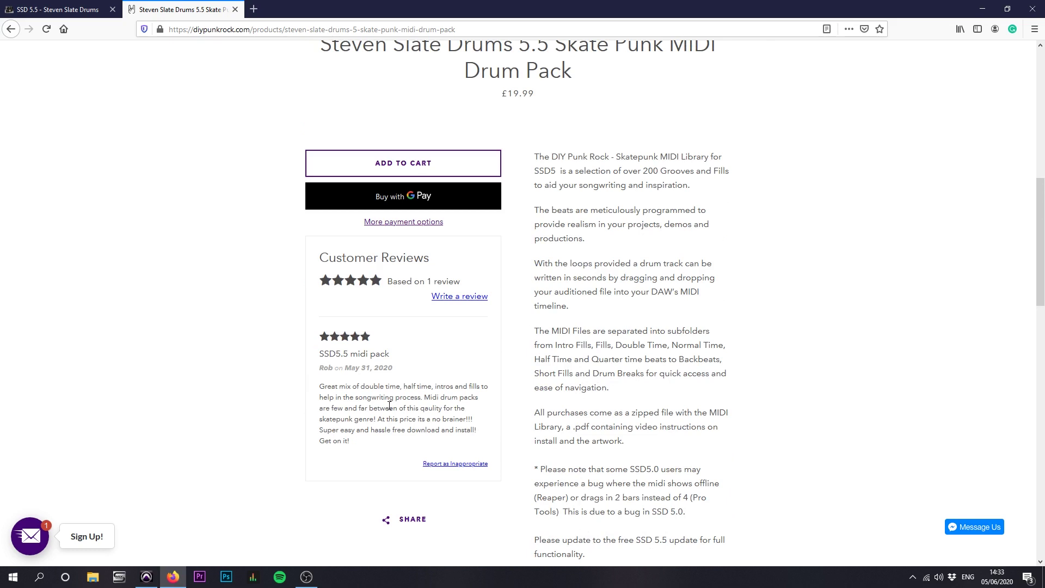
{"action": "scroll", "coordinate": [226, 343], "scroll_direction": "up", "scroll_amount": 7}
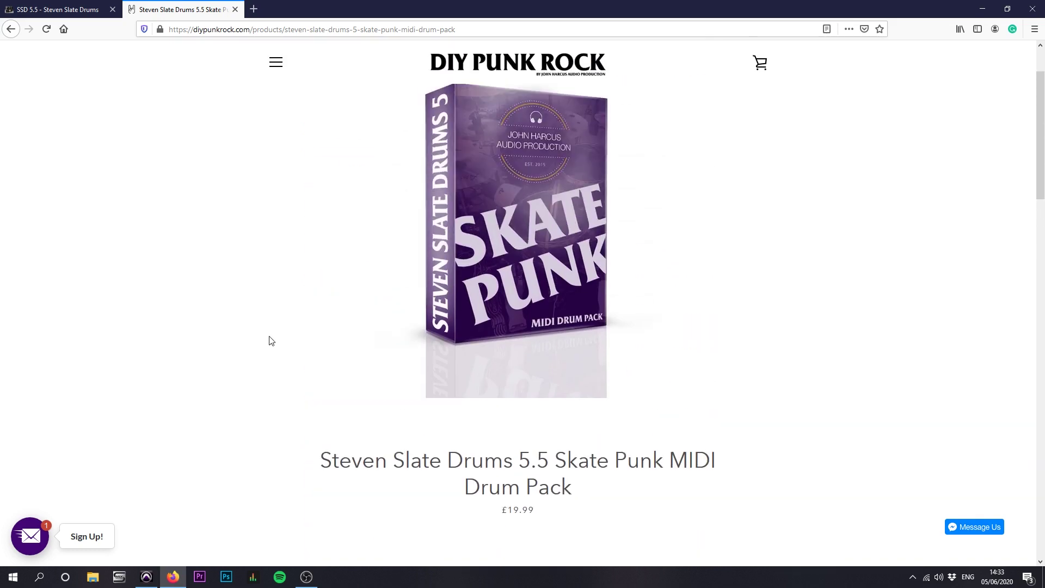
{"action": "scroll", "coordinate": [272, 343], "scroll_direction": "down", "scroll_amount": 3}
{"action": "scroll", "coordinate": [272, 343], "scroll_direction": "up", "scroll_amount": 3}
Step: Return to Pro Tools, reposition the SSD5 window, and show its Grooves page for the Skatepunk library
{"action": "scroll", "coordinate": [197, 476], "scroll_direction": "up", "scroll_amount": 2}
{"action": "left_click", "coordinate": [147, 576]}
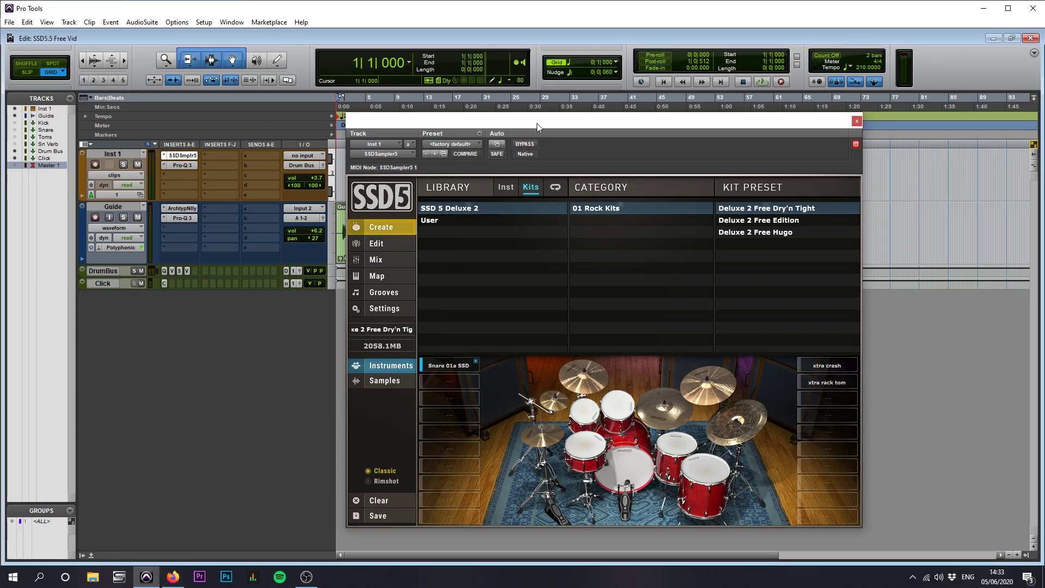
{"action": "left_click_drag", "start_coordinate": [539, 129], "coordinate": [527, 305]}
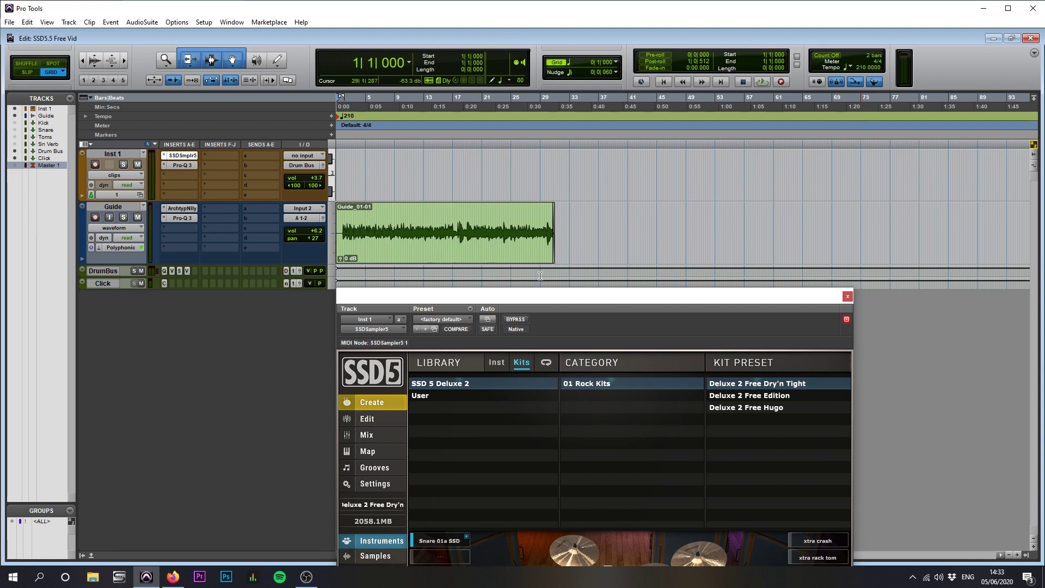
{"action": "left_click_drag", "start_coordinate": [530, 297], "coordinate": [712, 86]}
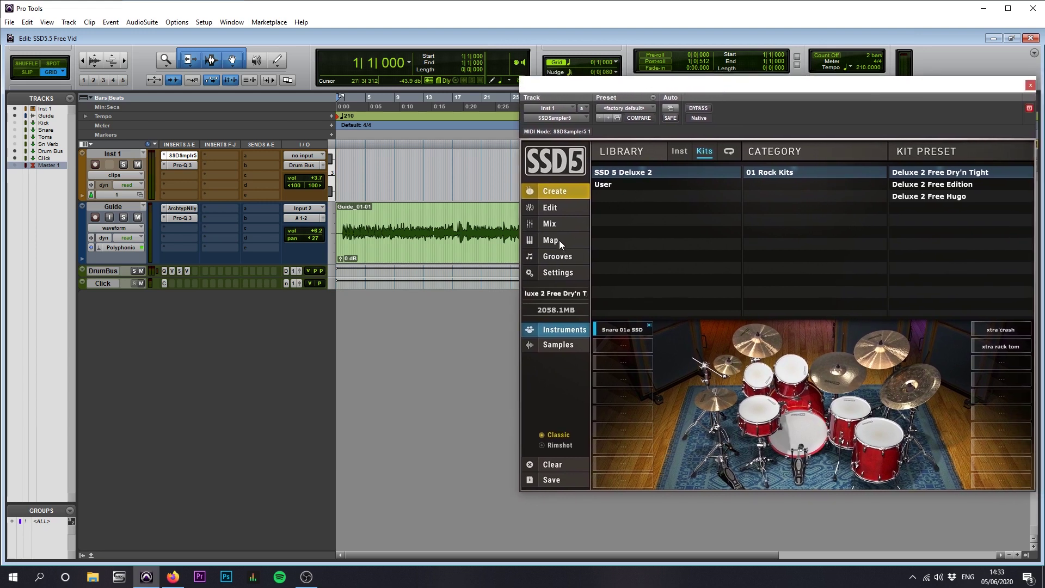
{"action": "left_click", "coordinate": [567, 258]}
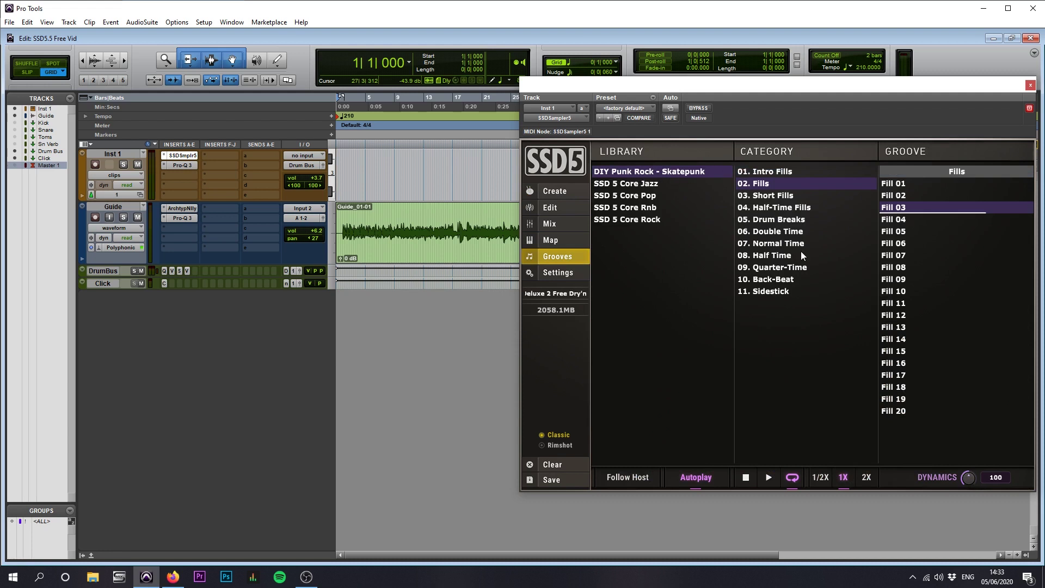
{"action": "left_click_drag", "start_coordinate": [708, 86], "coordinate": [757, 124]}
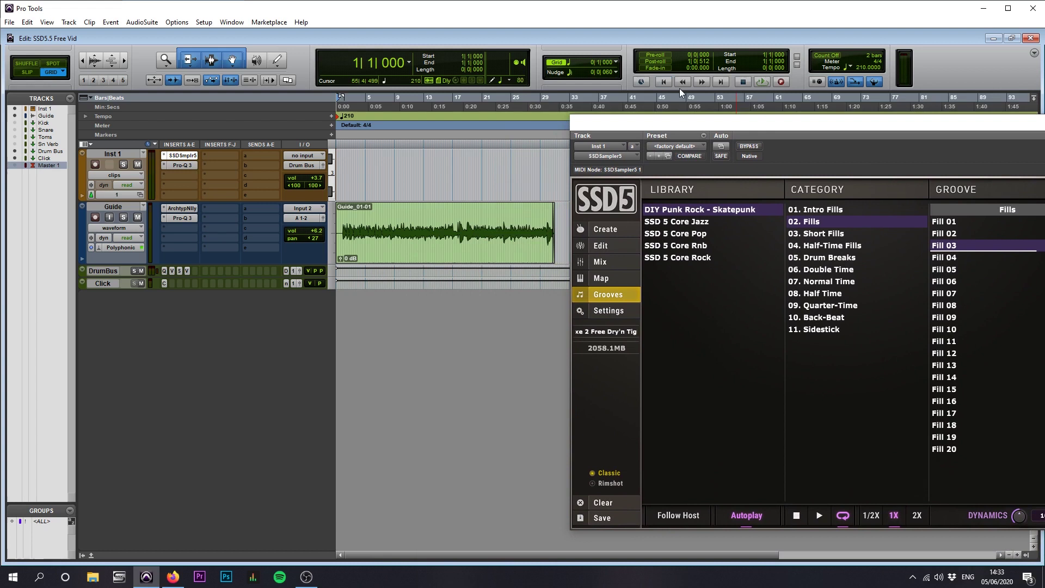
{"action": "left_click", "coordinate": [764, 85]}
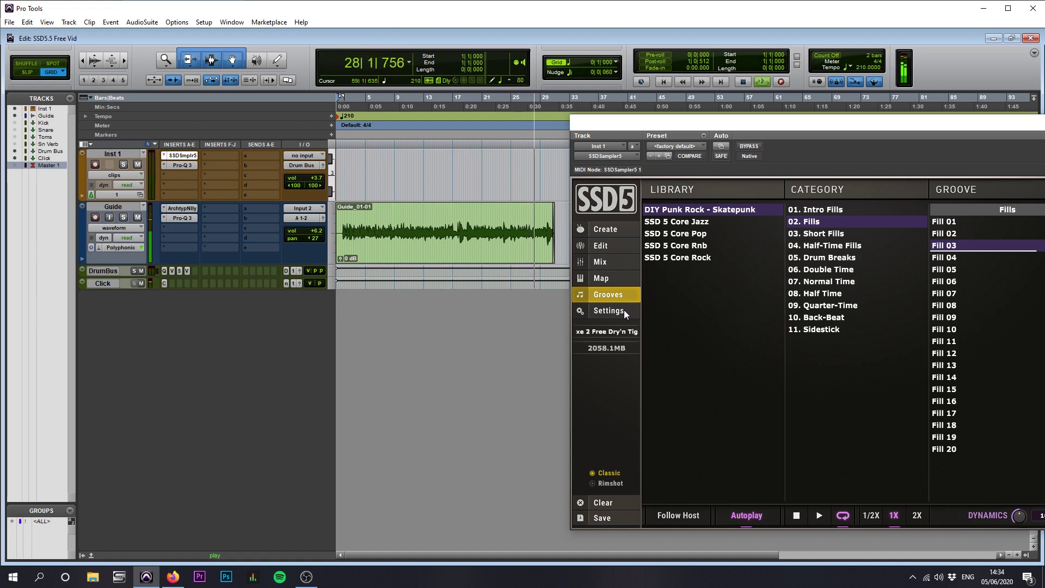
{"action": "left_click", "coordinate": [743, 82]}
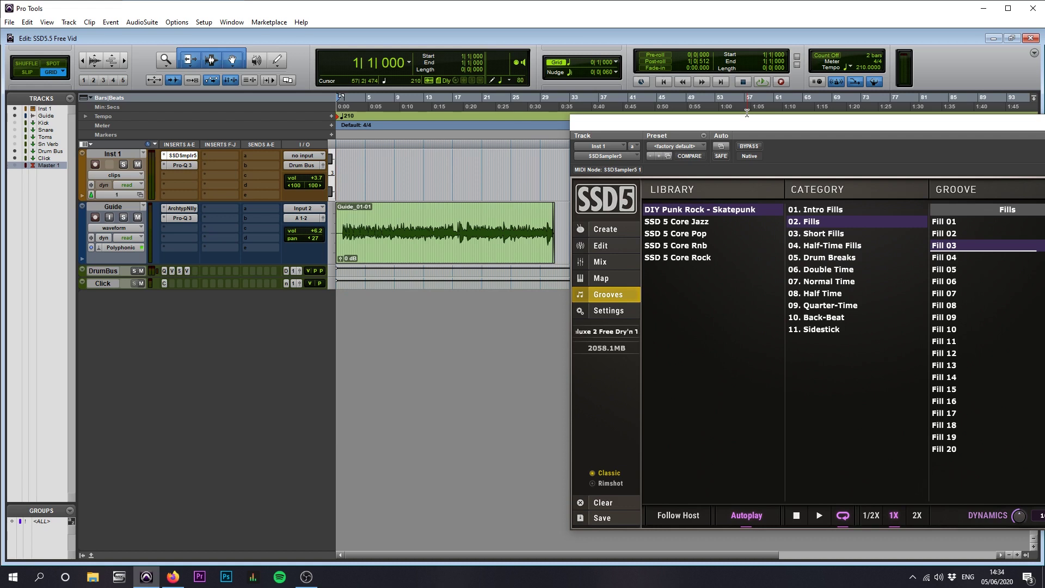
Step: Audition Half-Time Fills 01–03 in SSD5 and place Fill 03 at bar 1 on Inst 1
{"action": "left_click", "coordinate": [1017, 556]}
{"action": "left_click_drag", "start_coordinate": [709, 122], "coordinate": [655, 98]}
{"action": "left_click", "coordinate": [758, 189]}
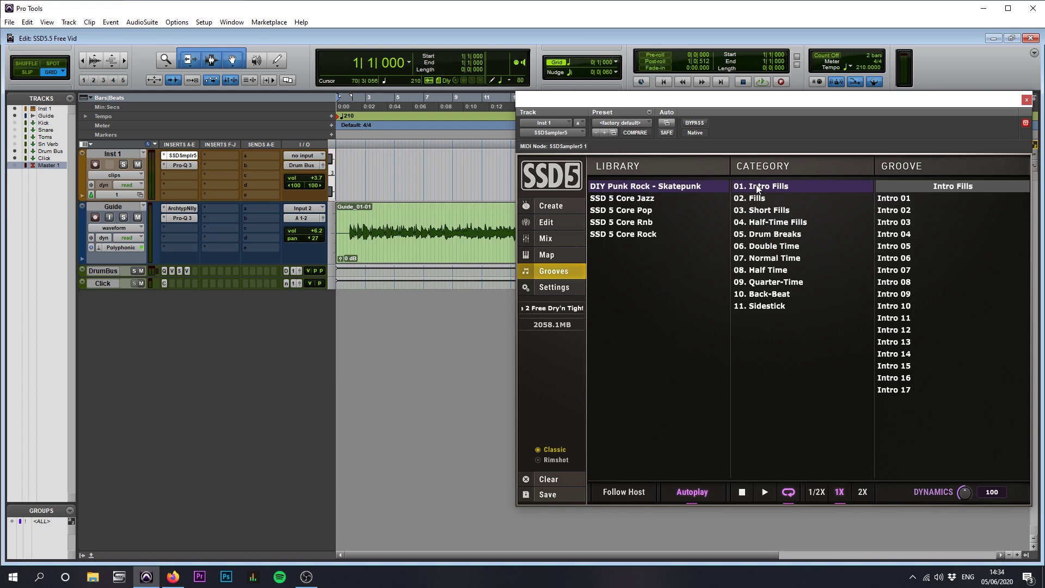
{"action": "left_click", "coordinate": [767, 224]}
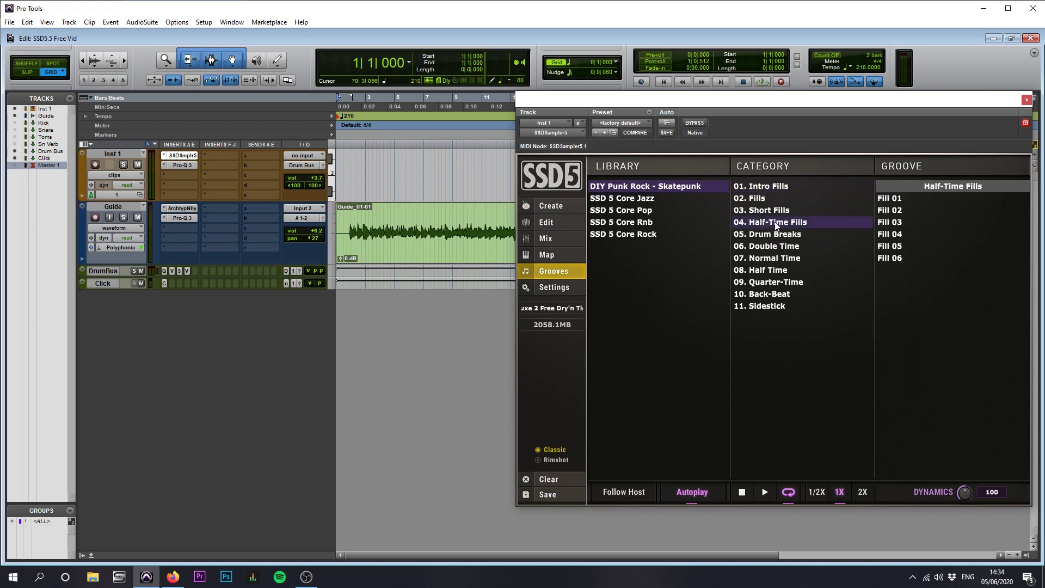
{"action": "left_click", "coordinate": [898, 200]}
{"action": "left_click", "coordinate": [895, 211]}
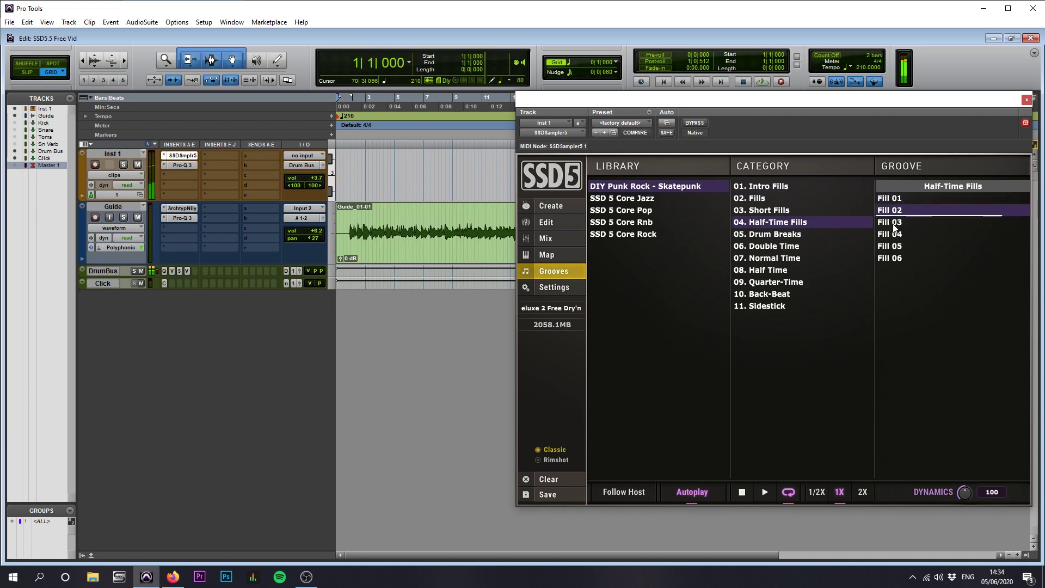
{"action": "left_click", "coordinate": [894, 228]}
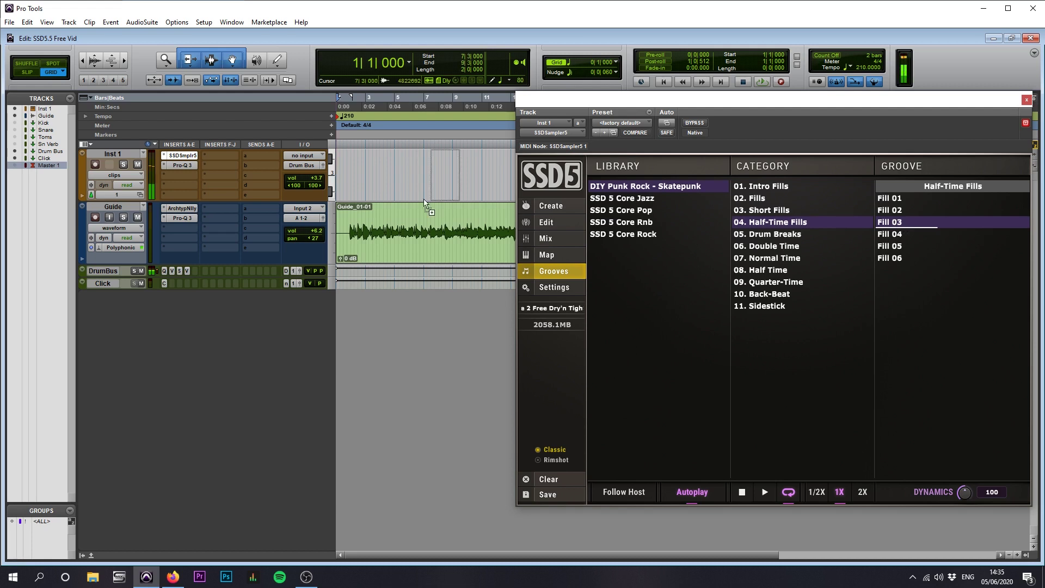
{"action": "mouse_move", "coordinate": [361, 191]}
{"action": "left_mouse_down"}
{"action": "mouse_move", "coordinate": [350, 193]}
{"action": "mouse_move", "coordinate": [350, 183]}
{"action": "left_mouse_up"}
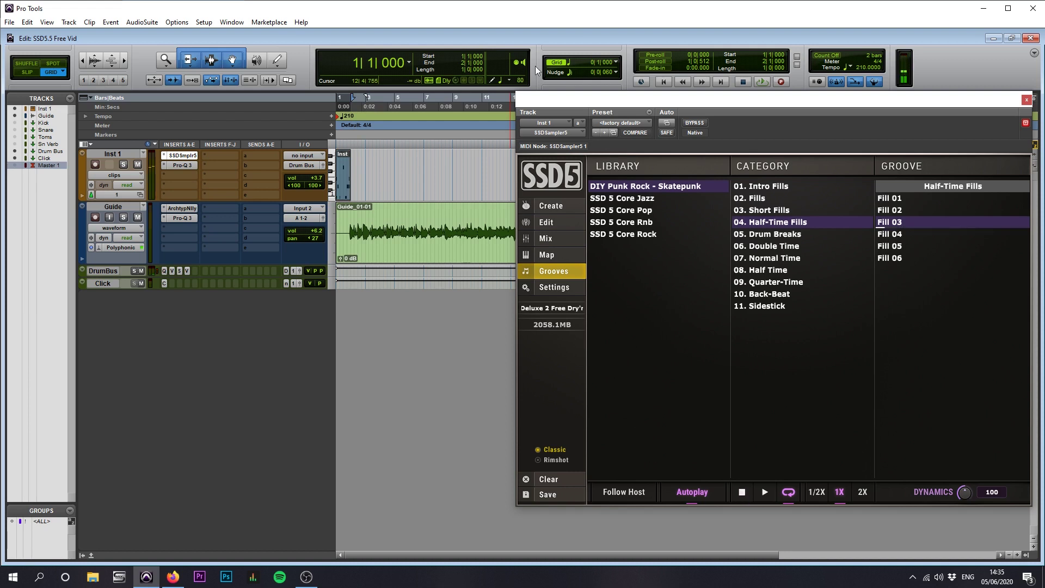
{"action": "key", "text": "space"}
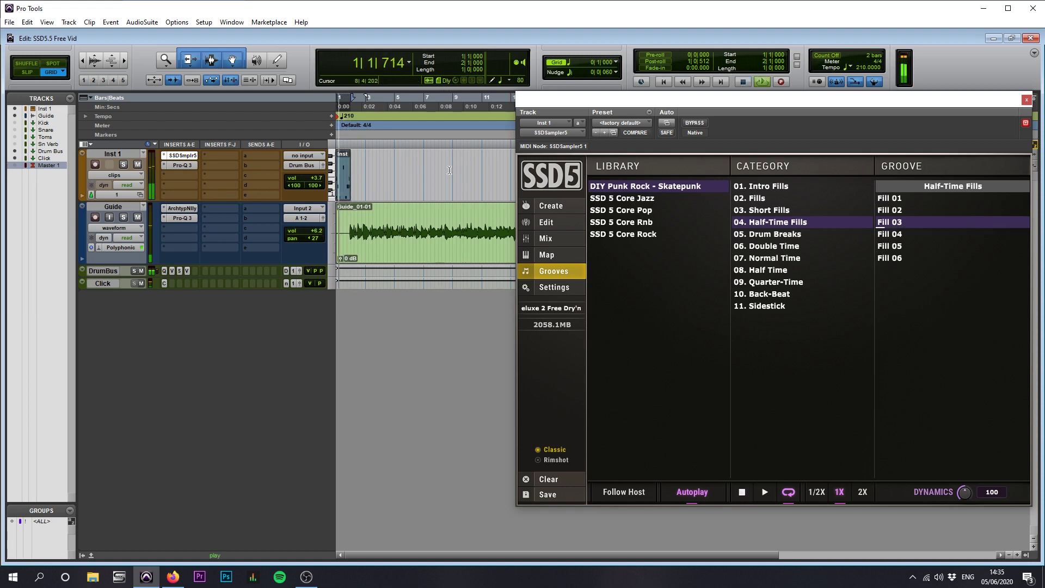
{"action": "key", "text": "space"}
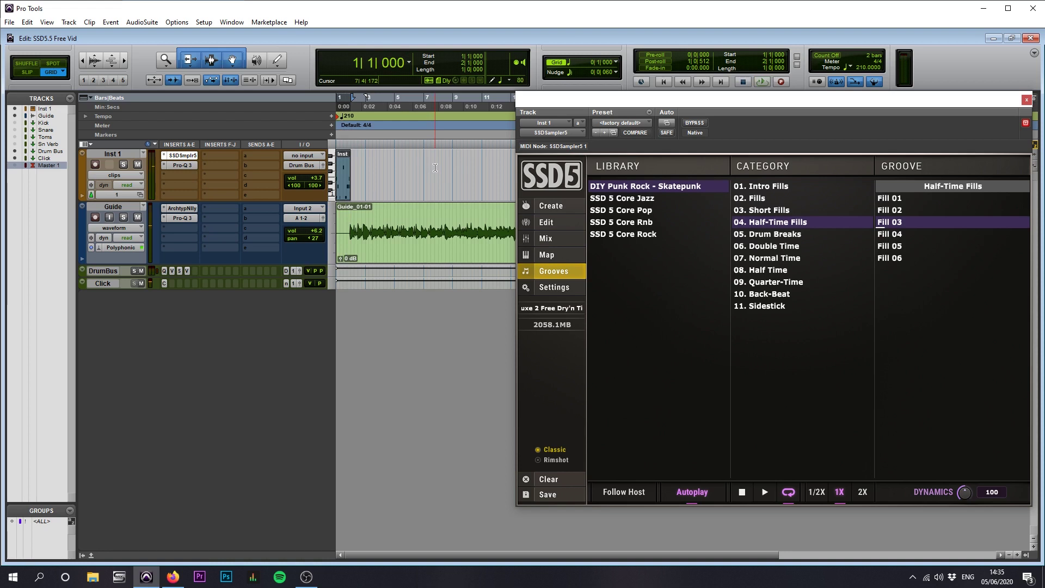
{"action": "left_click", "coordinate": [350, 143]}
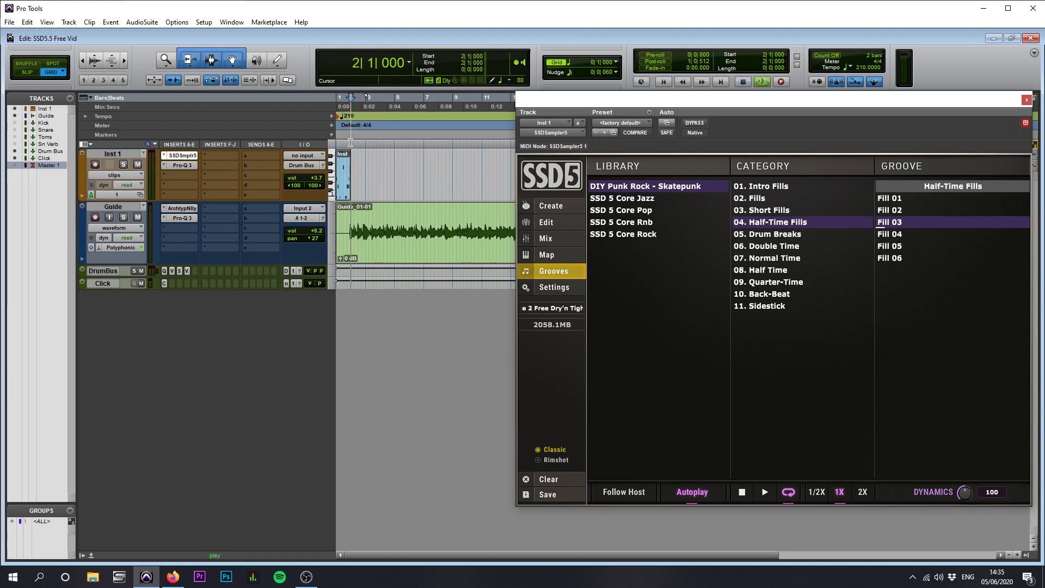
{"action": "key", "text": "space"}
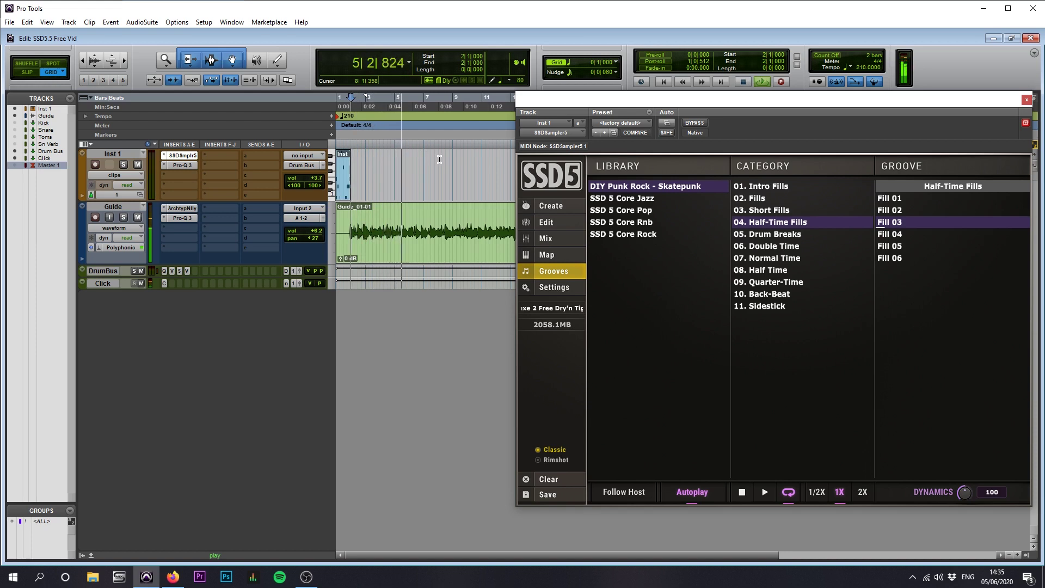
{"action": "key", "text": "space"}
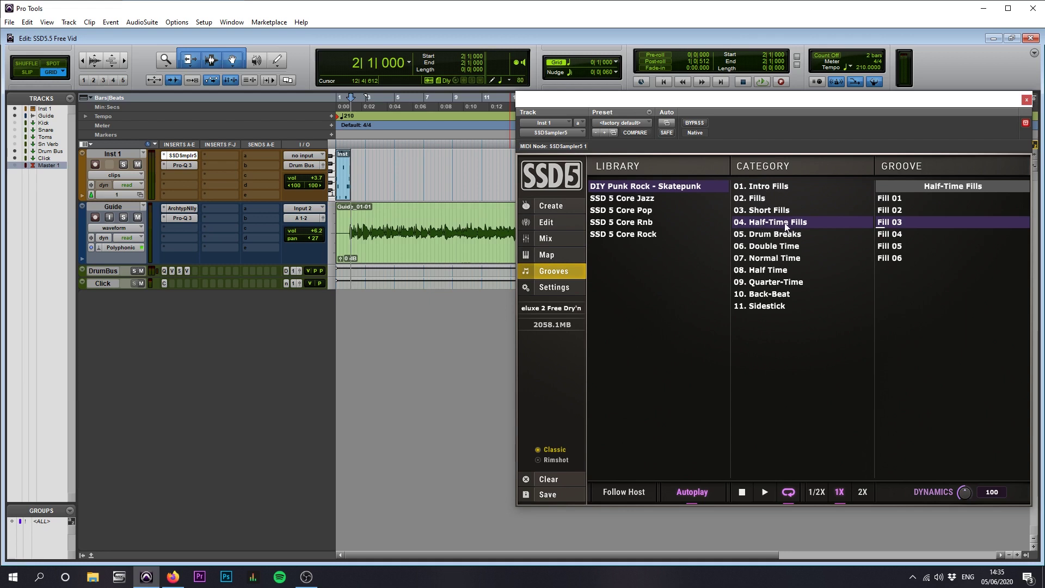
Step: Audition Half Time Grooves 01, 03, 06, 09 and 10, then place Groove 10 at bar 2 and play it
{"action": "left_click", "coordinate": [774, 268]}
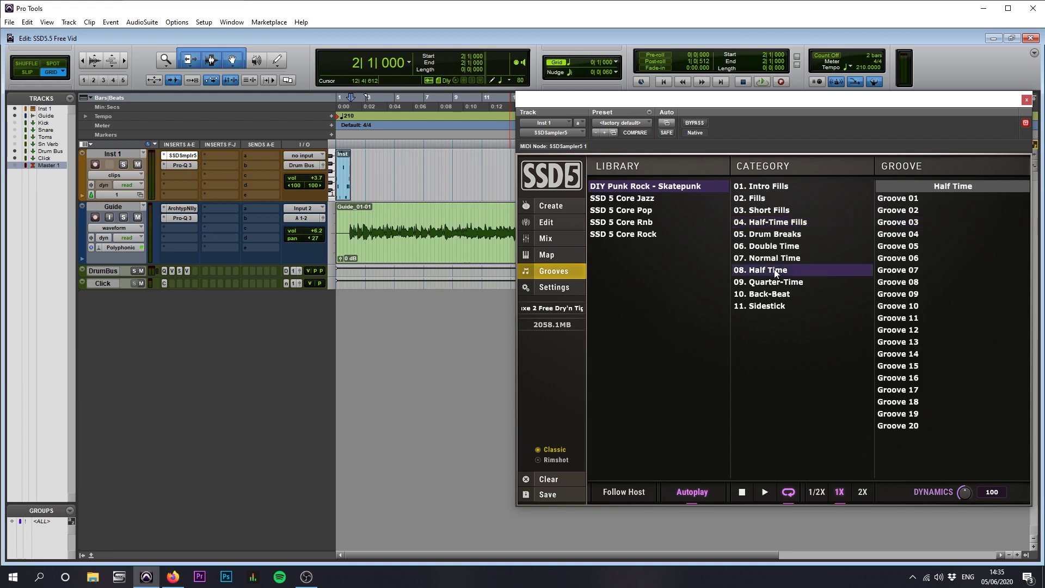
{"action": "left_click", "coordinate": [915, 199]}
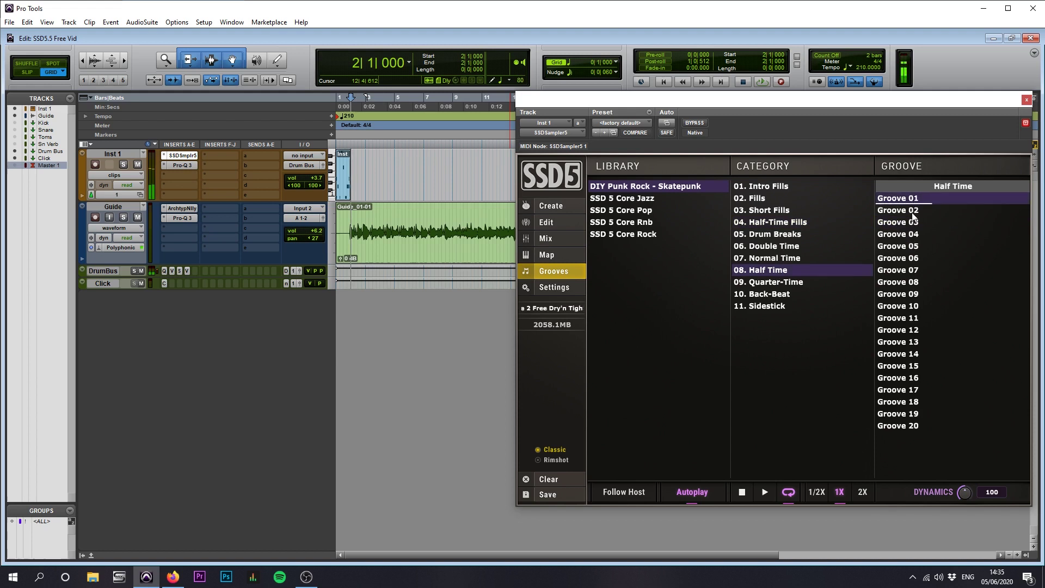
{"action": "left_click", "coordinate": [912, 224]}
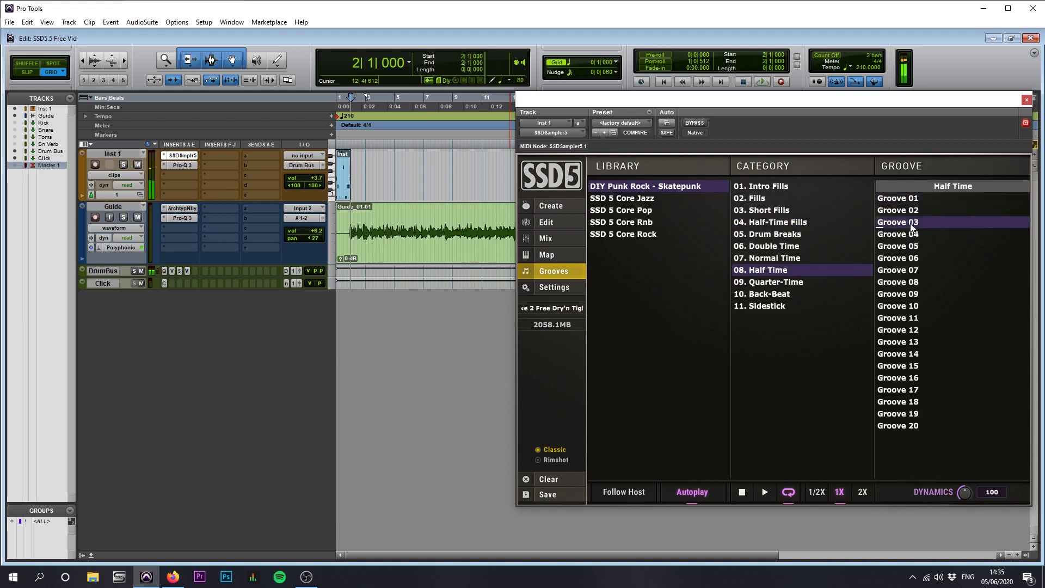
{"action": "left_click", "coordinate": [912, 259]}
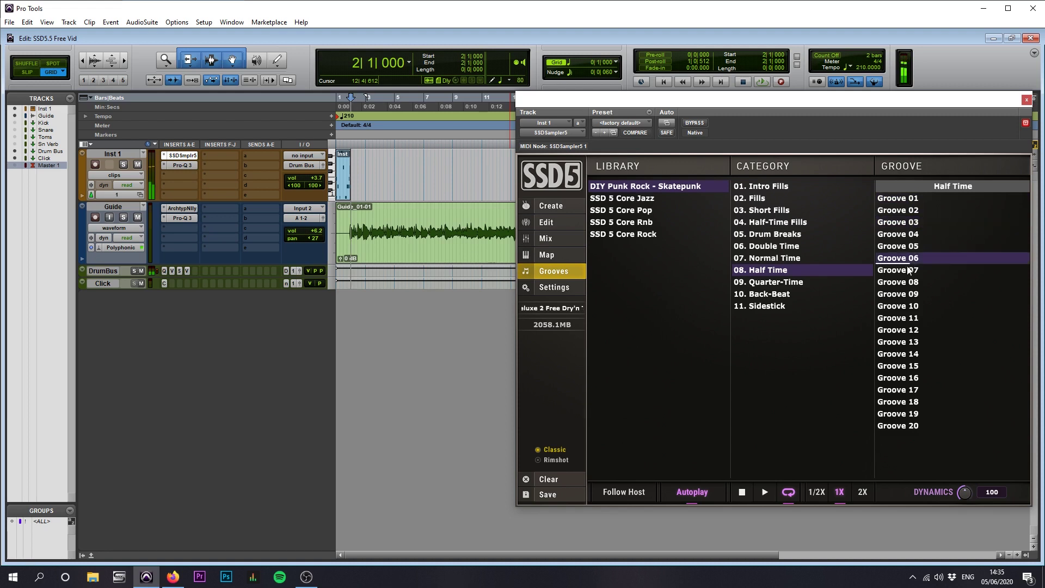
{"action": "left_click", "coordinate": [909, 295]}
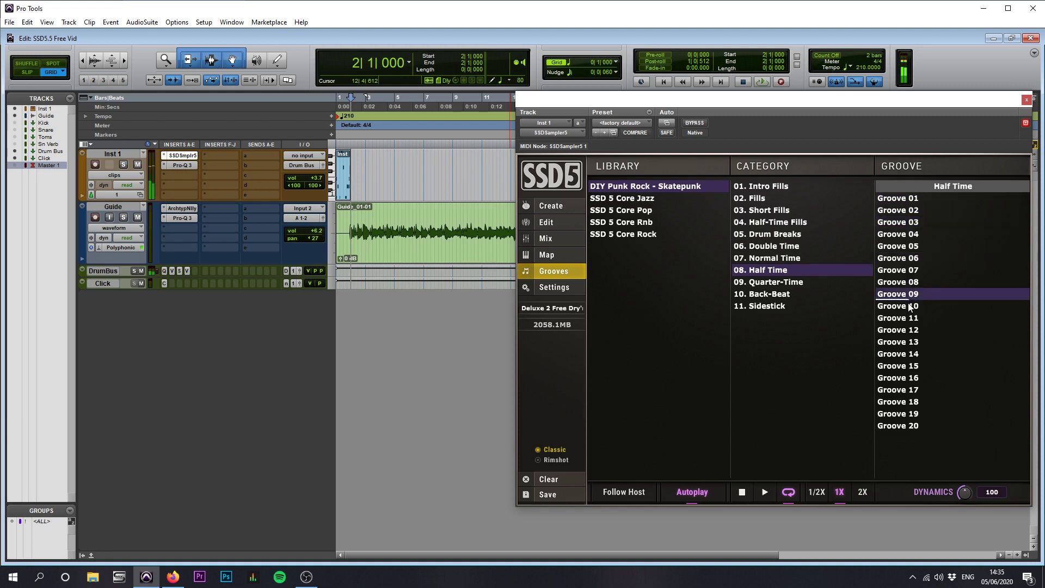
{"action": "left_click", "coordinate": [906, 307]}
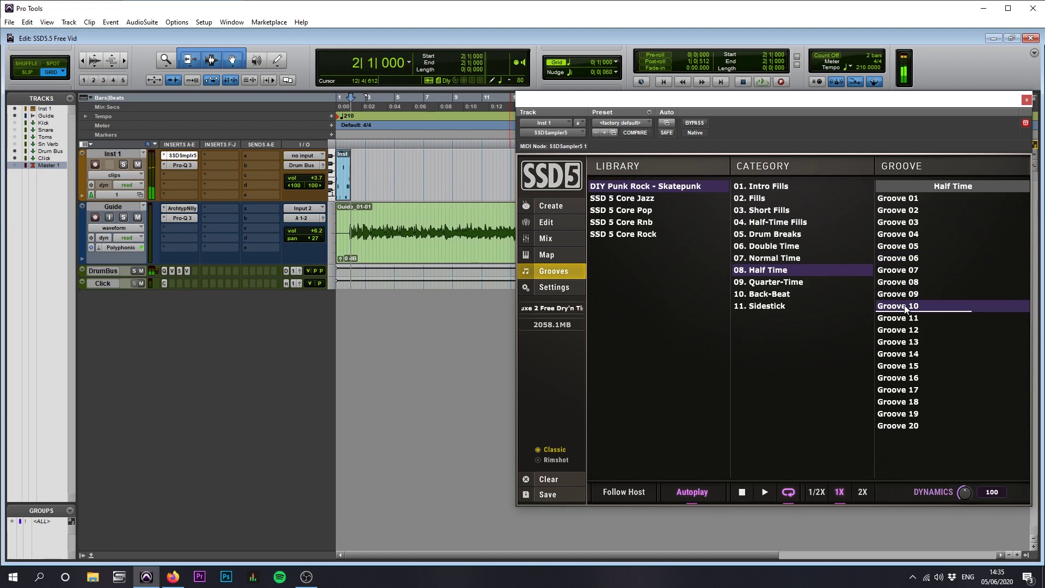
{"action": "left_click_drag", "start_coordinate": [906, 308], "coordinate": [392, 196]}
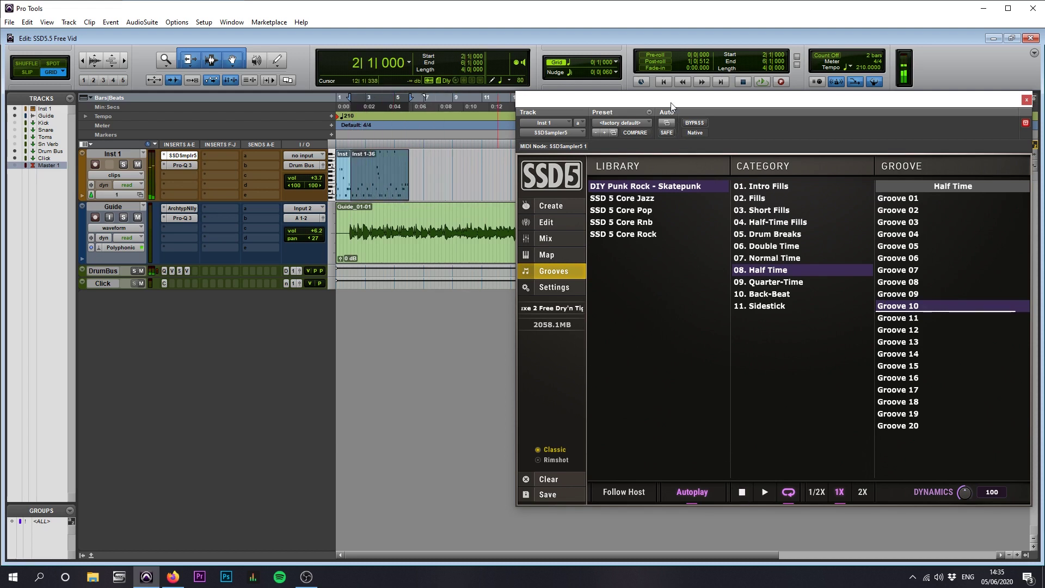
{"action": "key", "text": "Return"}
{"action": "key", "text": "space"}
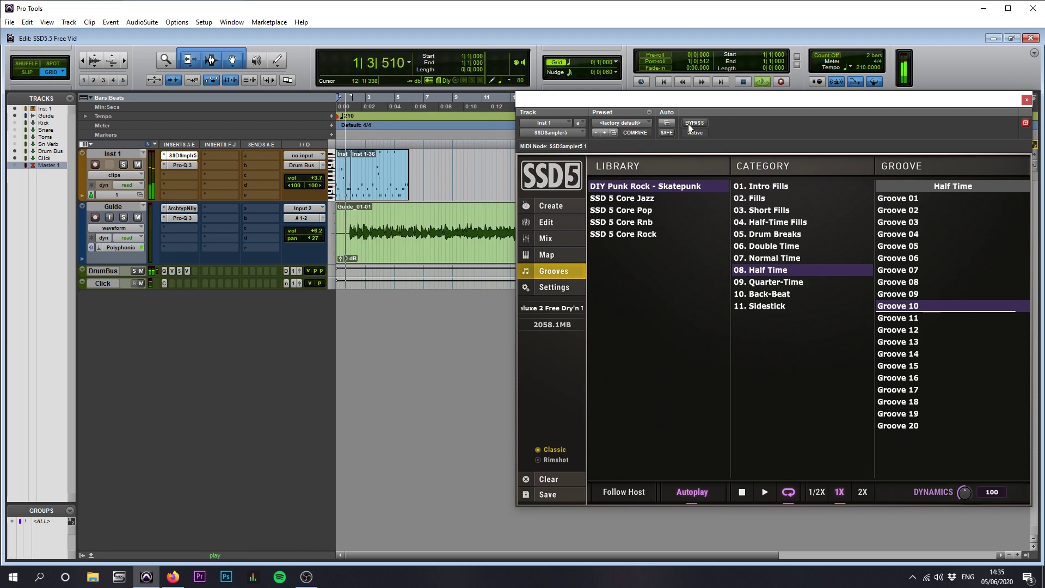
{"action": "left_click", "coordinate": [743, 82]}
Step: Paste a copy of the Groove 10 clip at bar 6, play it, and trim it to end at bar 9
{"action": "left_click", "coordinate": [390, 192]}
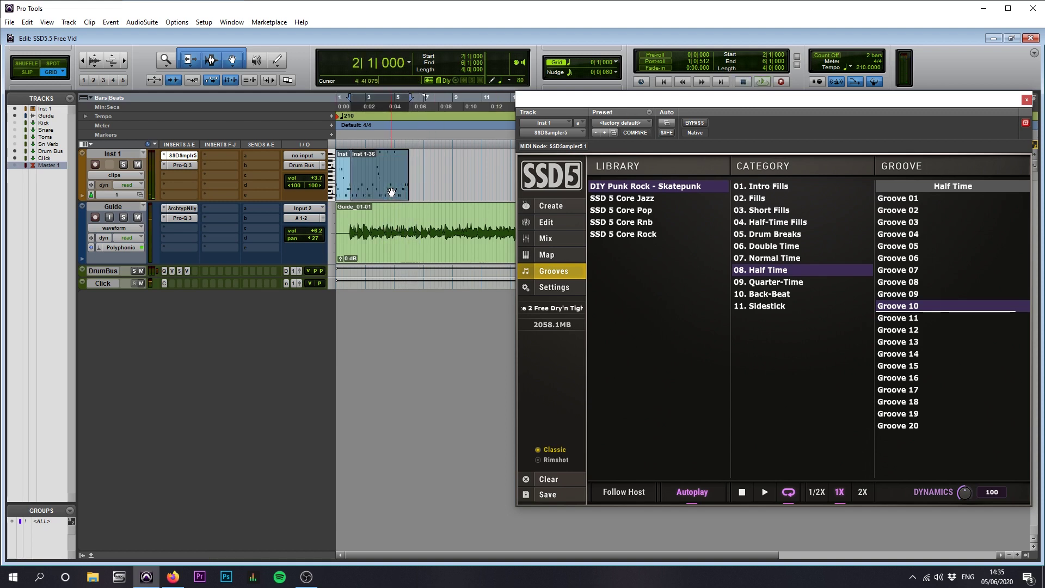
{"action": "left_click", "coordinate": [421, 177]}
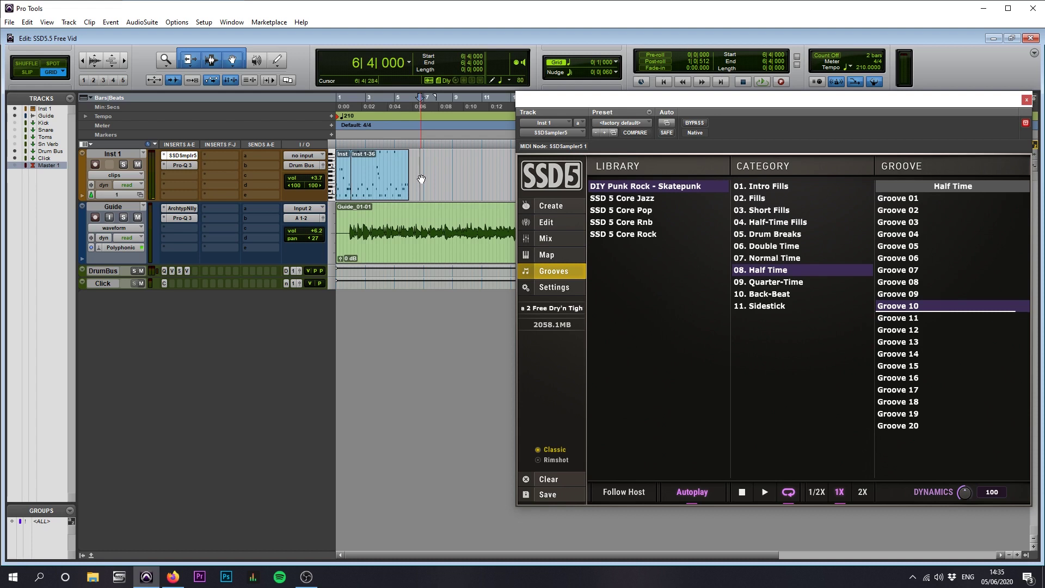
{"action": "key", "text": "ctrl+v"}
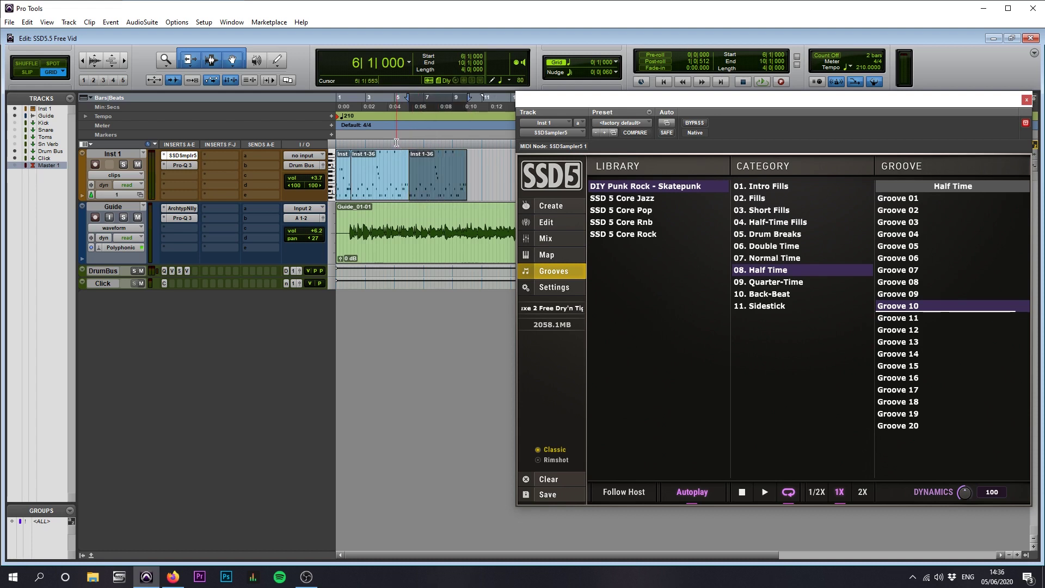
{"action": "left_click", "coordinate": [397, 145]}
{"action": "key", "text": "space"}
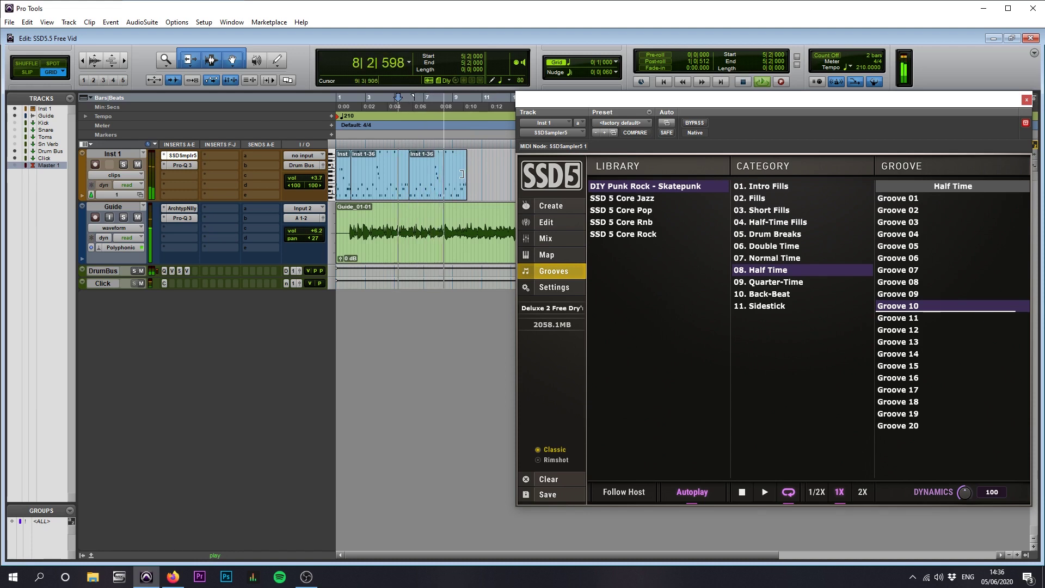
{"action": "key", "text": "space"}
{"action": "left_click_drag", "start_coordinate": [462, 174], "coordinate": [452, 174]}
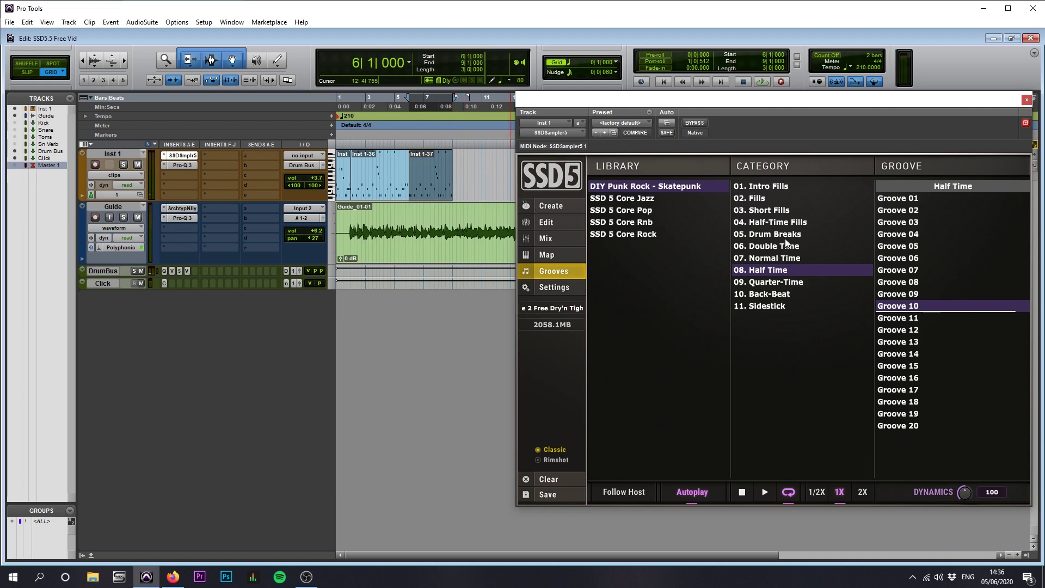
Step: Audition Fills 01, 02, 03, 09 and 11, place Fill 01 at bar 9, and play from bar 6
{"action": "left_click", "coordinate": [772, 201]}
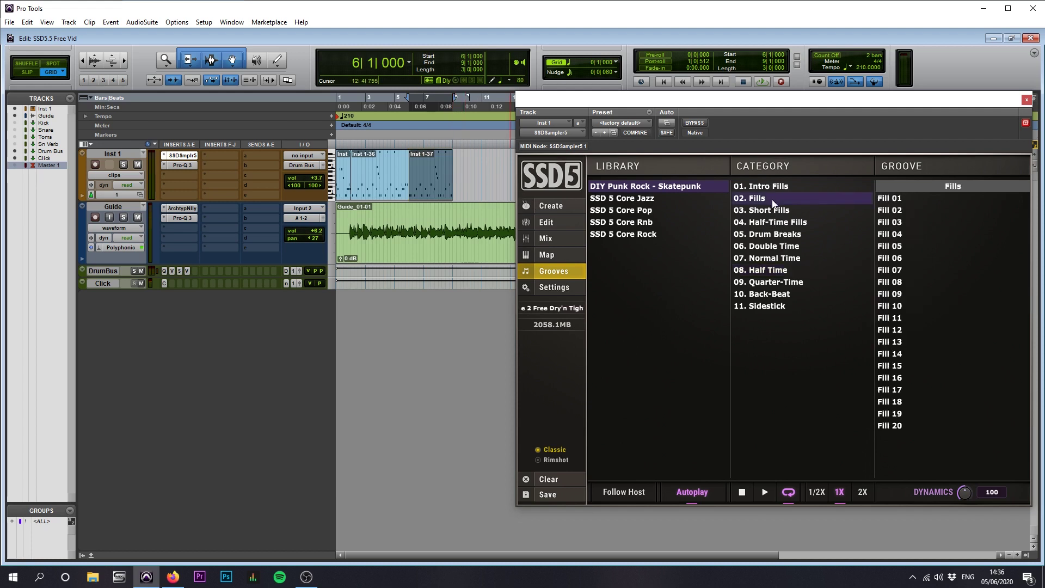
{"action": "left_click", "coordinate": [894, 199]}
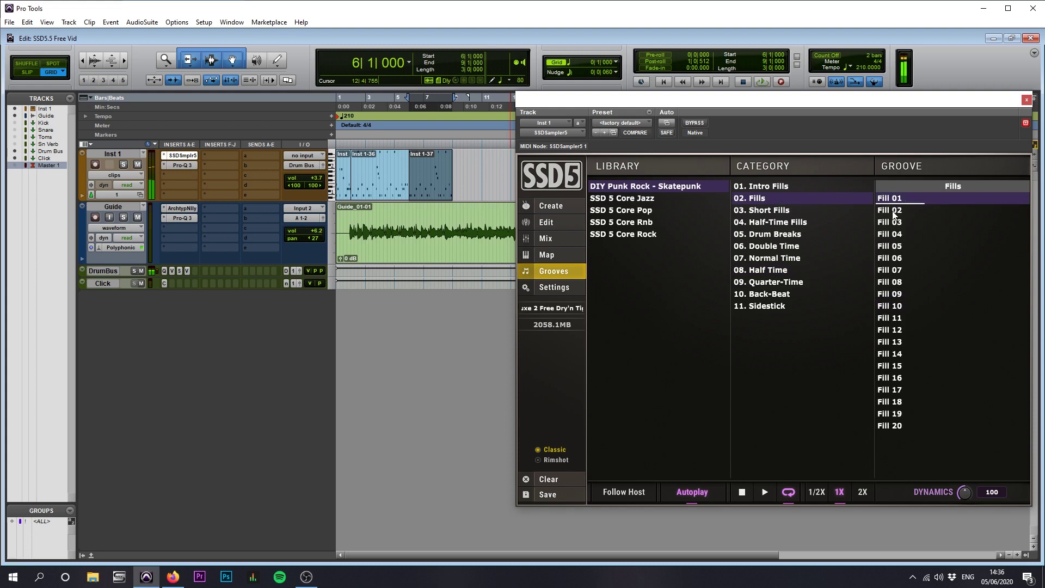
{"action": "left_click", "coordinate": [894, 212]}
{"action": "left_click", "coordinate": [895, 224]}
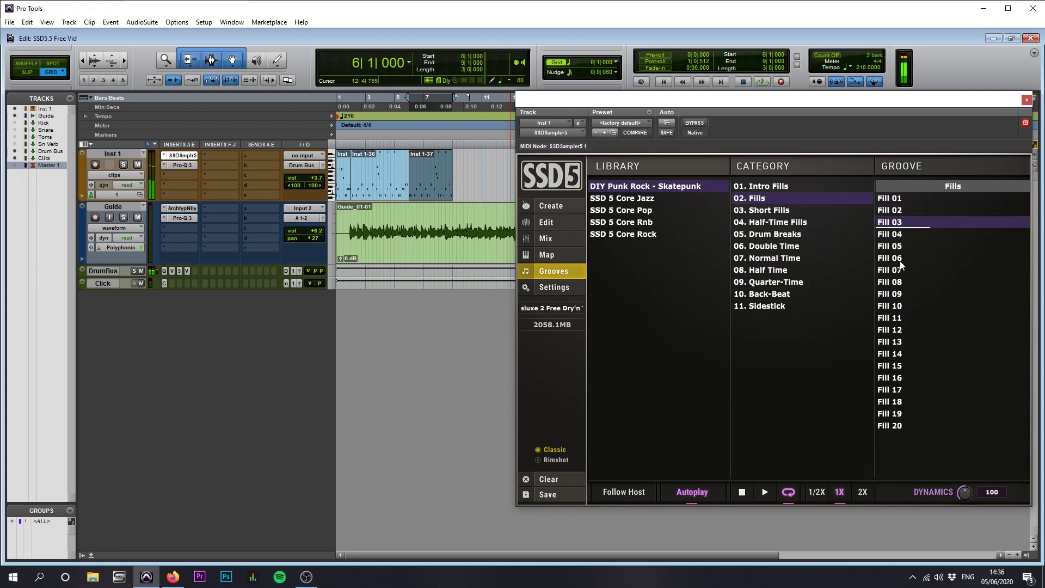
{"action": "left_click", "coordinate": [896, 297]}
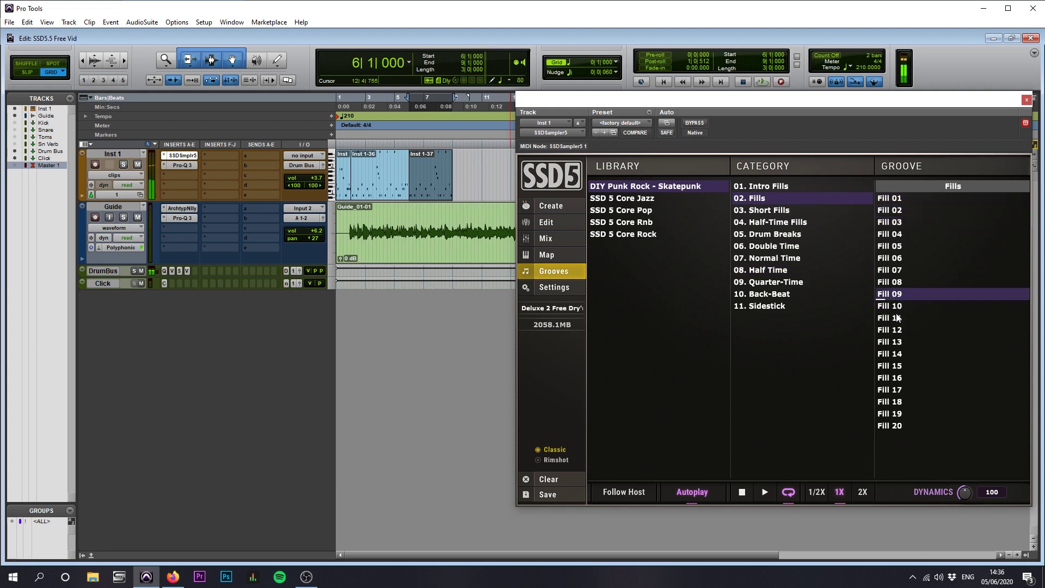
{"action": "left_click", "coordinate": [896, 320]}
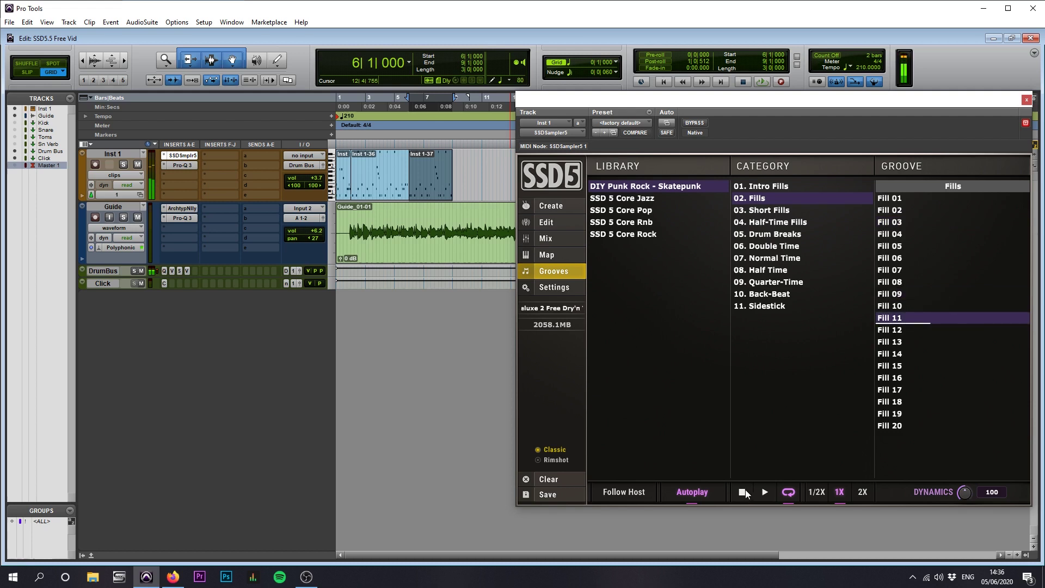
{"action": "left_click_drag", "start_coordinate": [905, 199], "coordinate": [469, 181]}
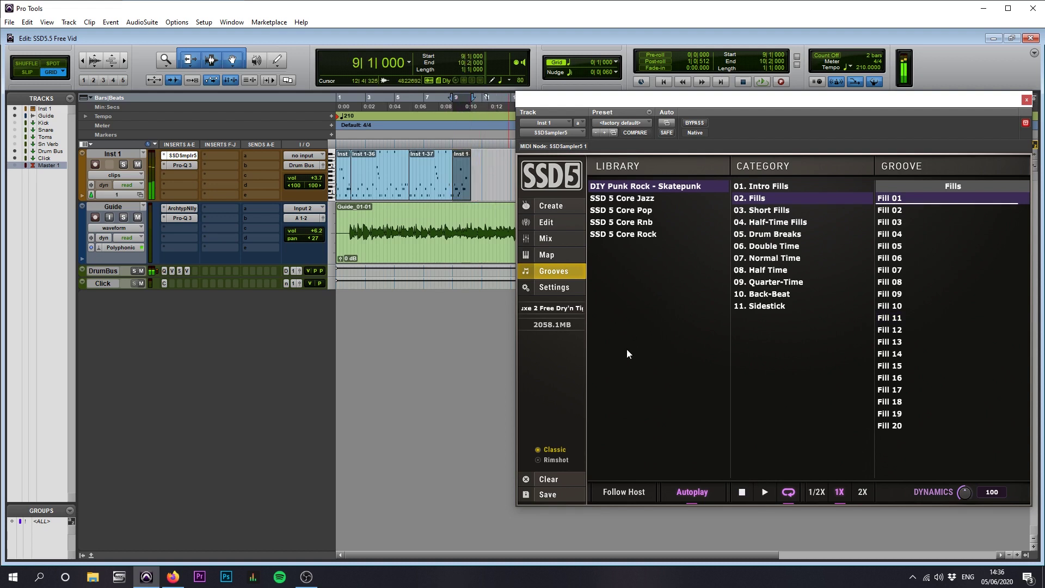
{"action": "left_click", "coordinate": [413, 155]}
{"action": "key", "text": "space"}
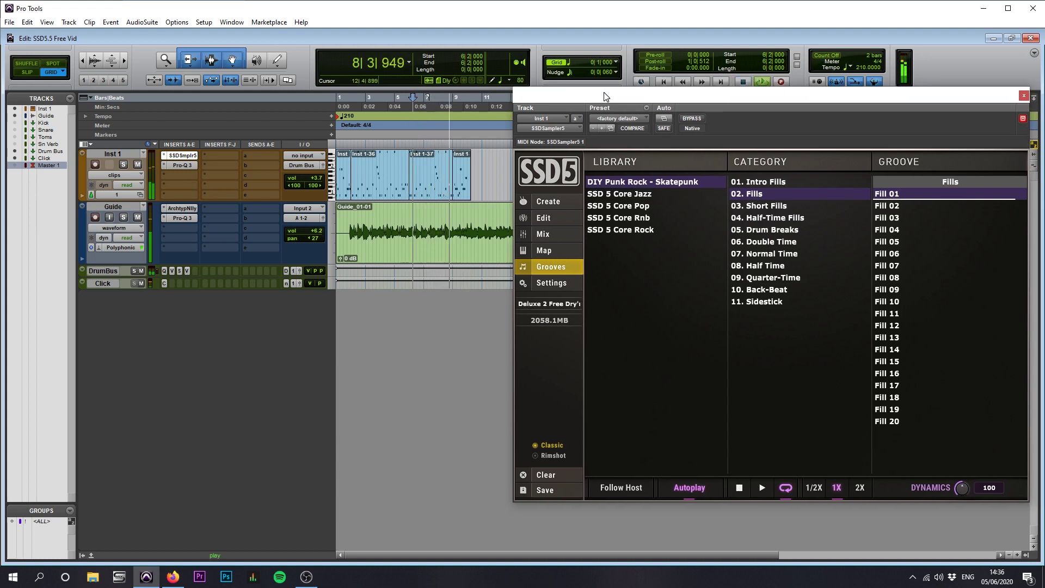
{"action": "key", "text": "space"}
Step: Zoom in, select the bar 9–10 fill clip, and play from bar 10 to check it
{"action": "key", "text": "ctrl+bracketright"}
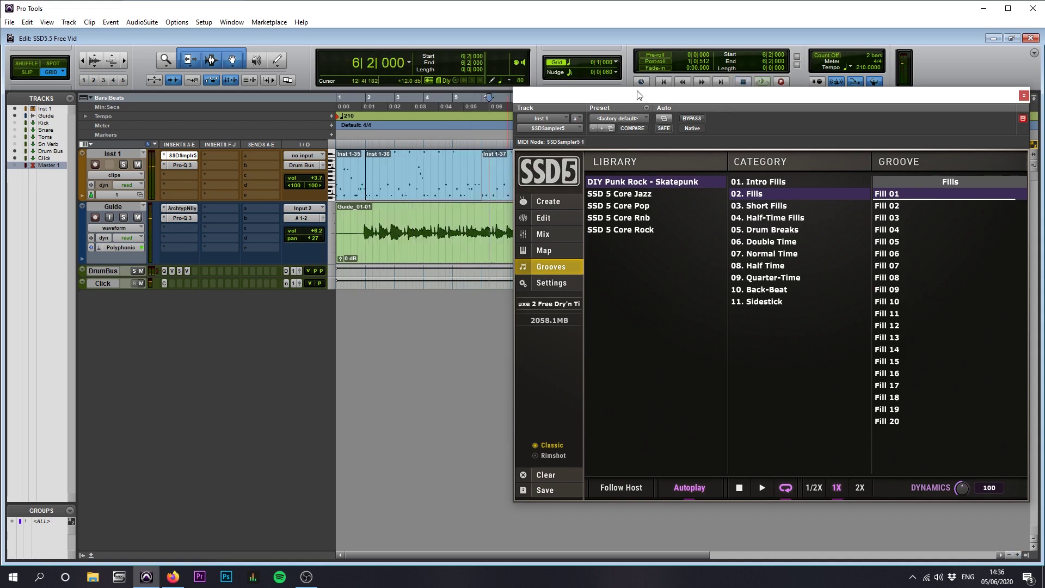
{"action": "left_click_drag", "start_coordinate": [639, 96], "coordinate": [514, 216]}
{"action": "double_click", "coordinate": [597, 176]}
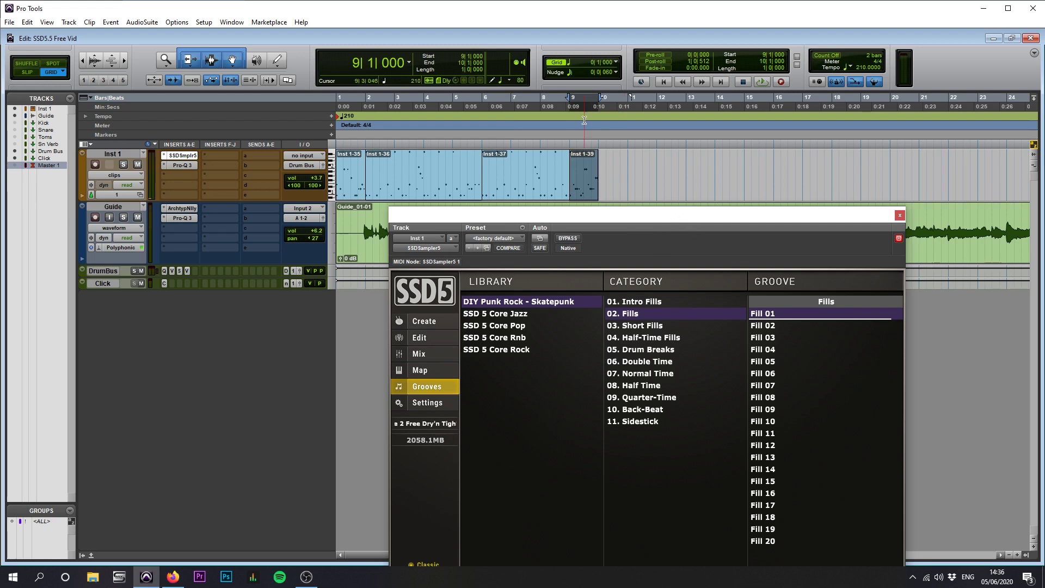
{"action": "left_click", "coordinate": [599, 141]}
{"action": "key", "text": "space"}
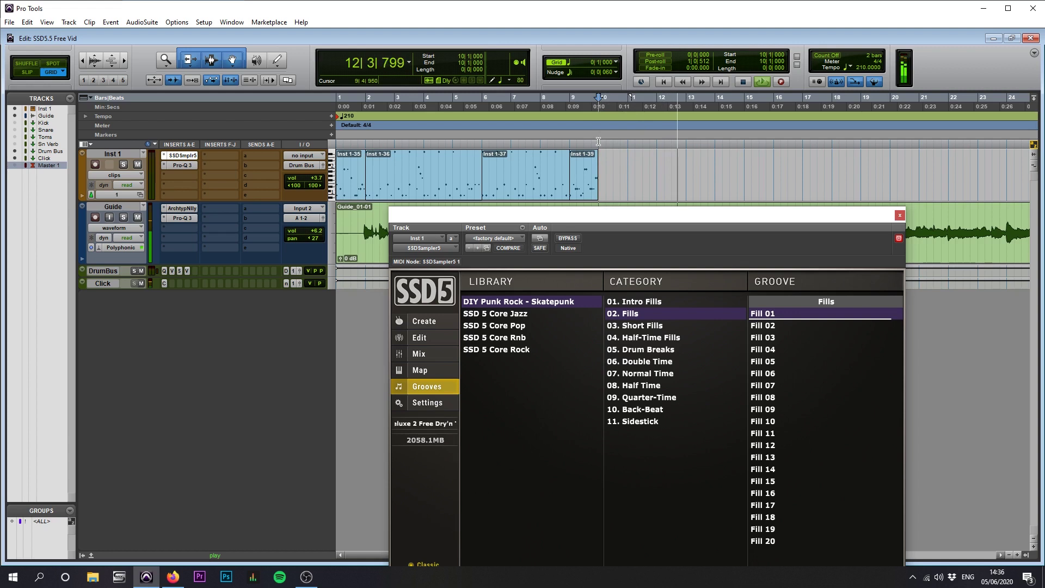
{"action": "key", "text": "space"}
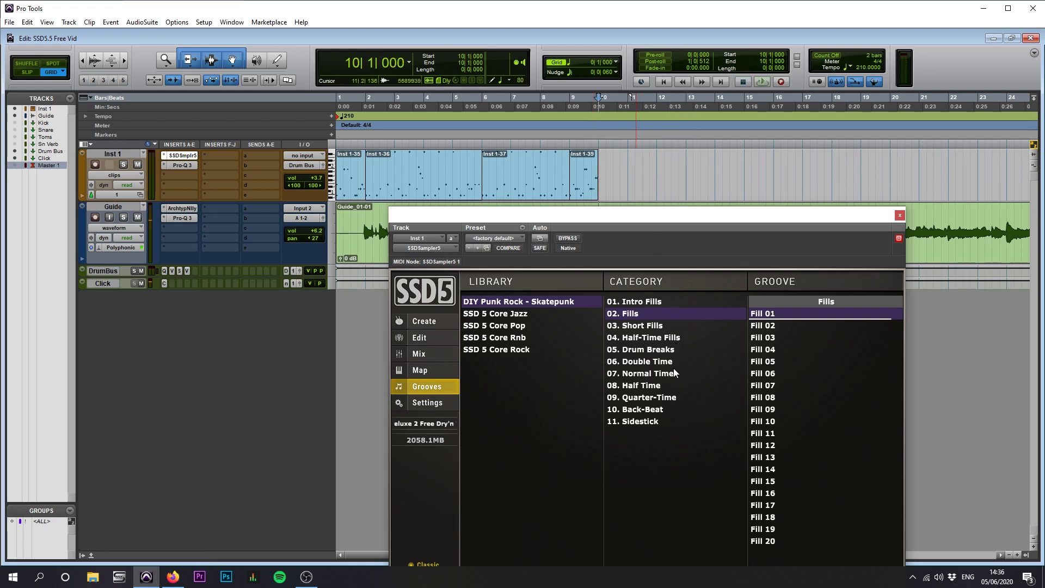
Step: Audition Normal Time Groove 2 - Crash, drop it after the fill, and play from bar 9
{"action": "left_click", "coordinate": [659, 372]}
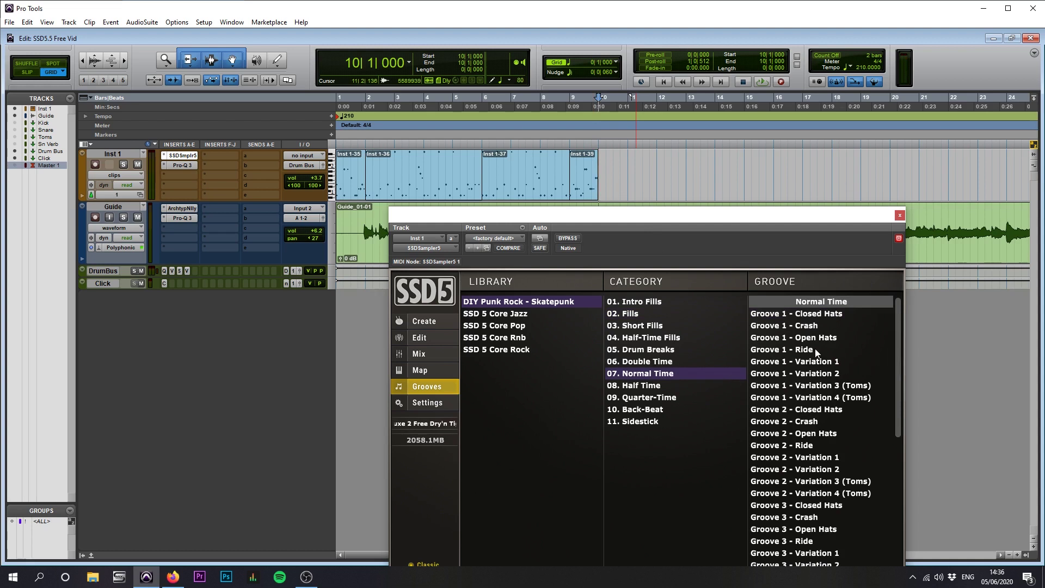
{"action": "left_click", "coordinate": [802, 423]}
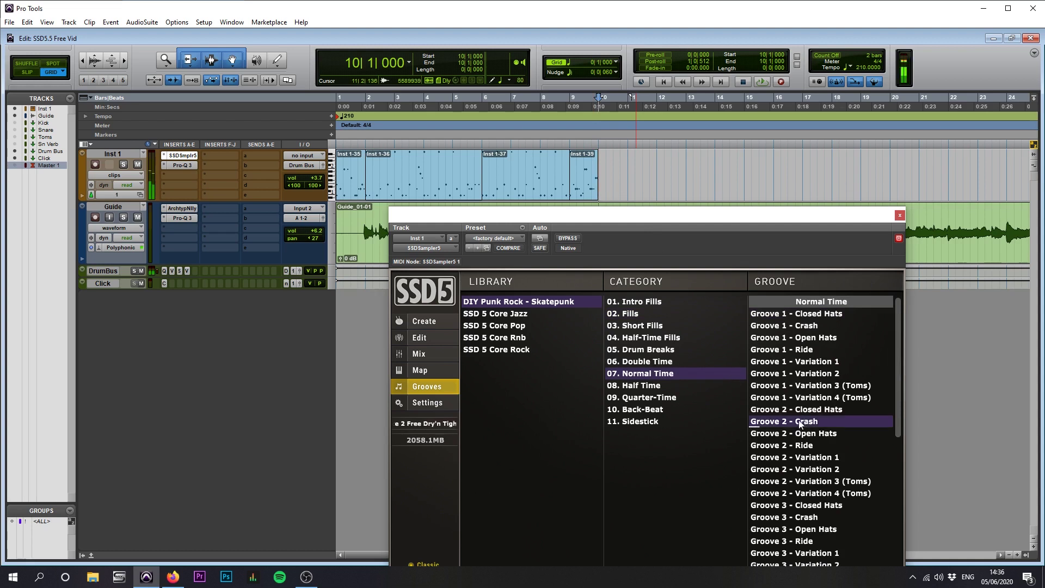
{"action": "left_click_drag", "start_coordinate": [742, 217], "coordinate": [399, 99]}
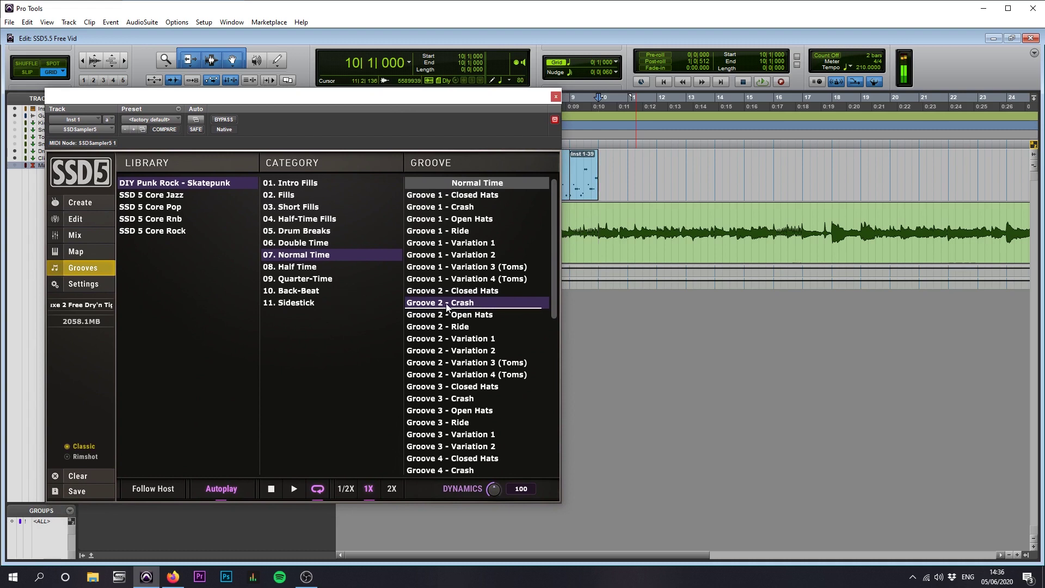
{"action": "left_click_drag", "start_coordinate": [445, 304], "coordinate": [631, 192]}
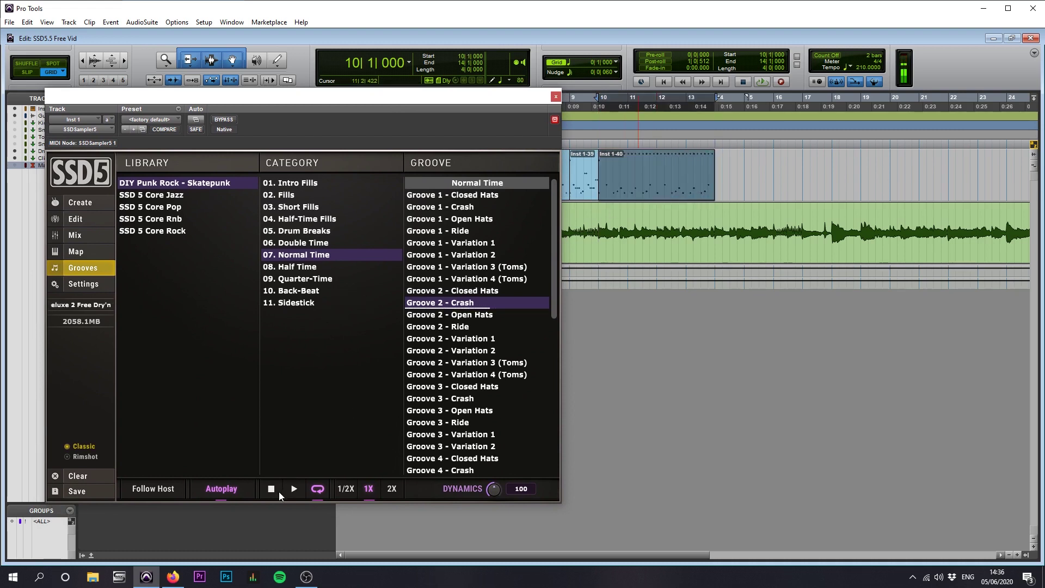
{"action": "left_click", "coordinate": [571, 145]}
{"action": "key", "text": "space"}
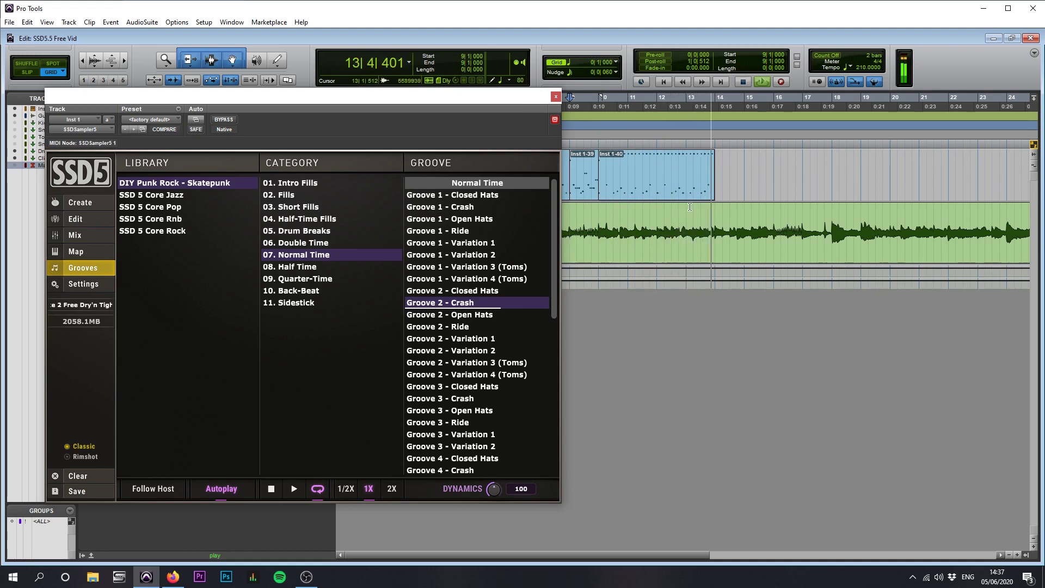
{"action": "key", "text": "space"}
Step: Place Groove 2 - Crash at bar 14, play from bar 13, and trim it to end at bar 16
{"action": "left_click_drag", "start_coordinate": [465, 304], "coordinate": [716, 169]}
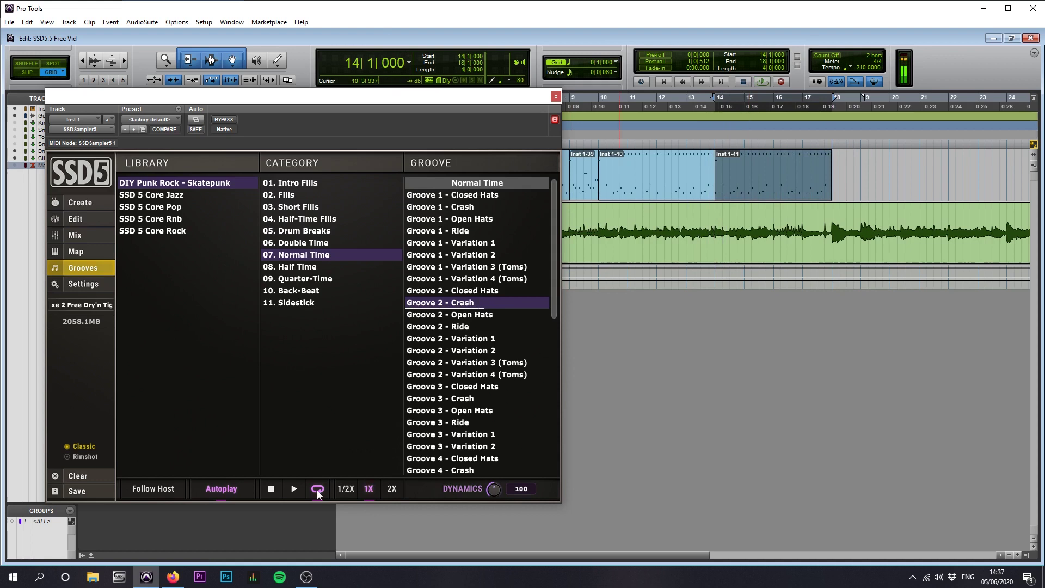
{"action": "left_click", "coordinate": [684, 143]}
{"action": "key", "text": "space"}
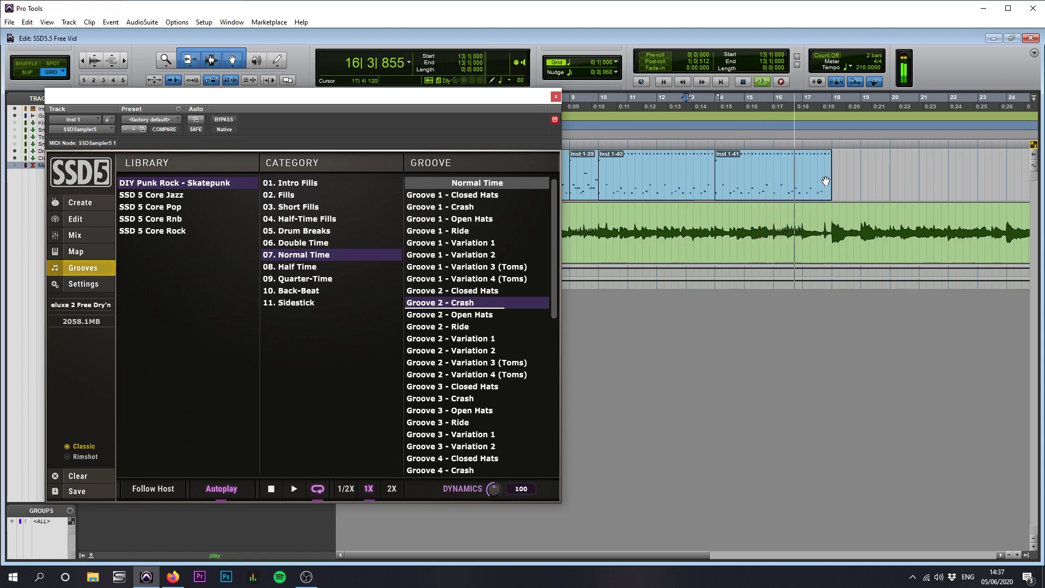
{"action": "key", "text": "space"}
{"action": "left_click_drag", "start_coordinate": [826, 171], "coordinate": [772, 172]}
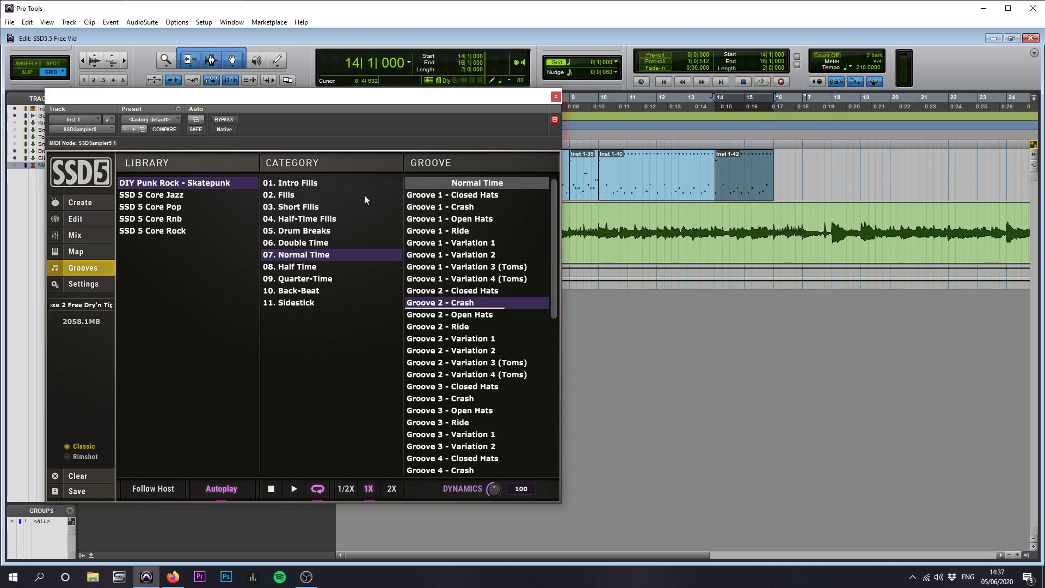
Step: Audition Fills 01–06, place Fill 06 on Inst 1 at bar 16, and play it from just after bar 14
{"action": "left_click", "coordinate": [297, 195]}
{"action": "left_click", "coordinate": [430, 196]}
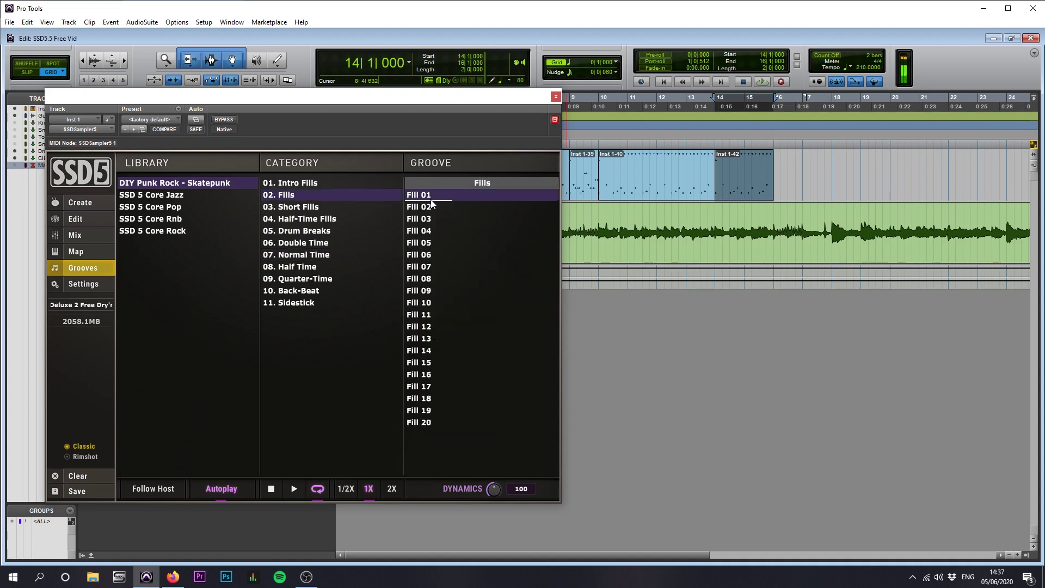
{"action": "left_click", "coordinate": [432, 206]}
{"action": "left_click", "coordinate": [435, 218]}
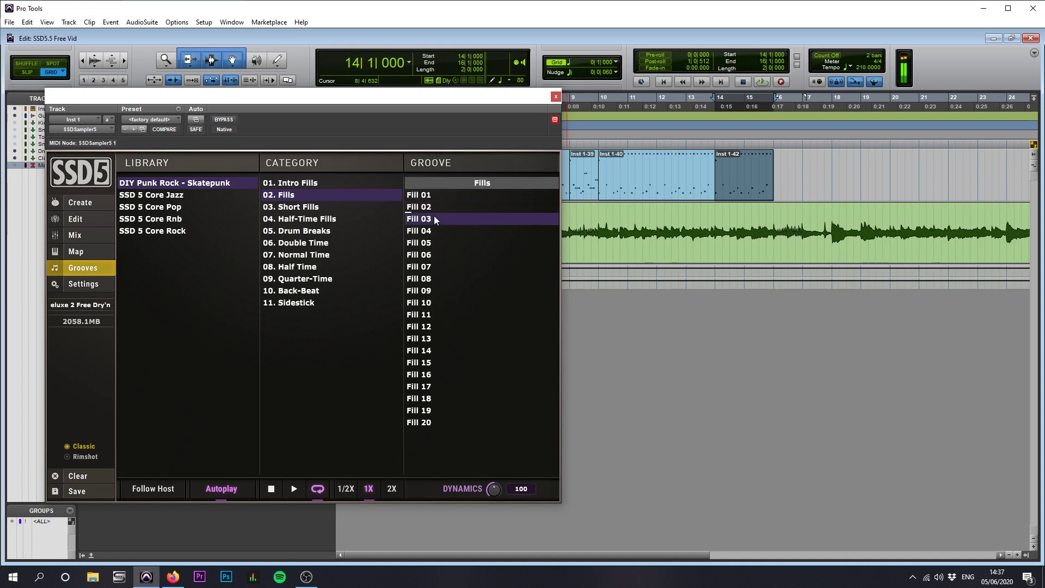
{"action": "left_click", "coordinate": [432, 229]}
{"action": "left_click", "coordinate": [436, 241]}
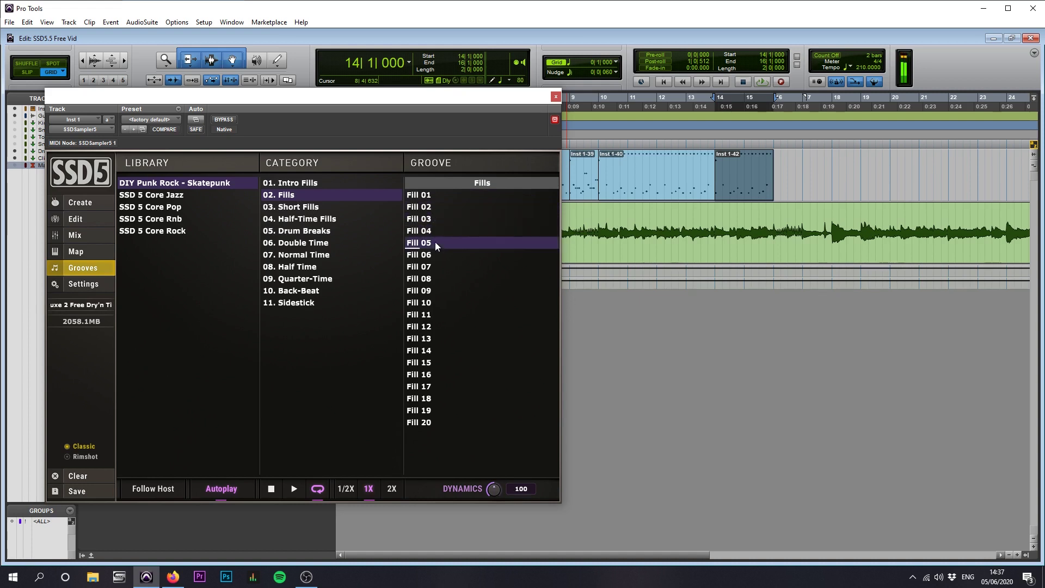
{"action": "left_click", "coordinate": [433, 255]}
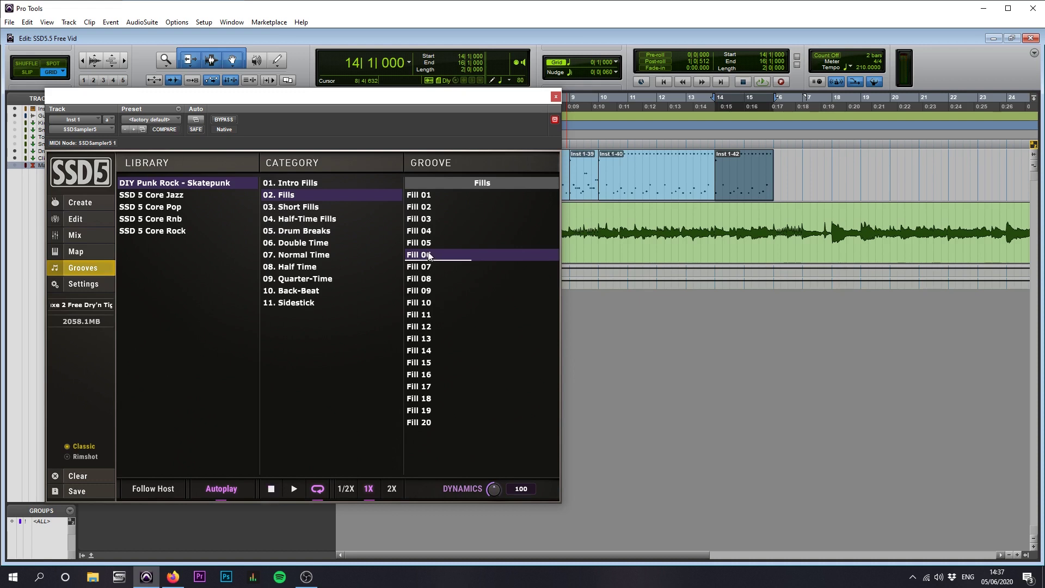
{"action": "left_click_drag", "start_coordinate": [446, 257], "coordinate": [802, 183]}
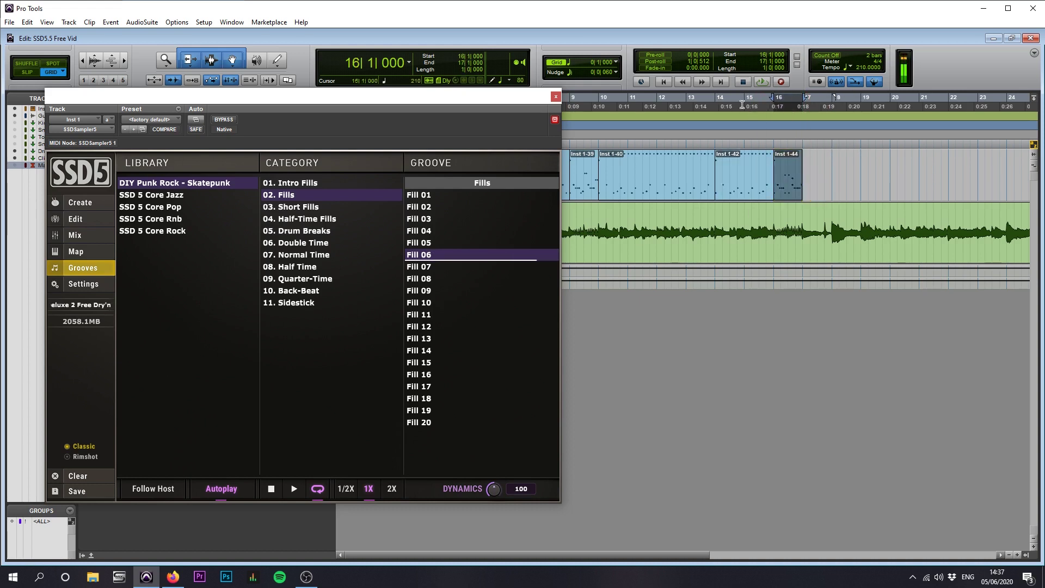
{"action": "left_click", "coordinate": [722, 141]}
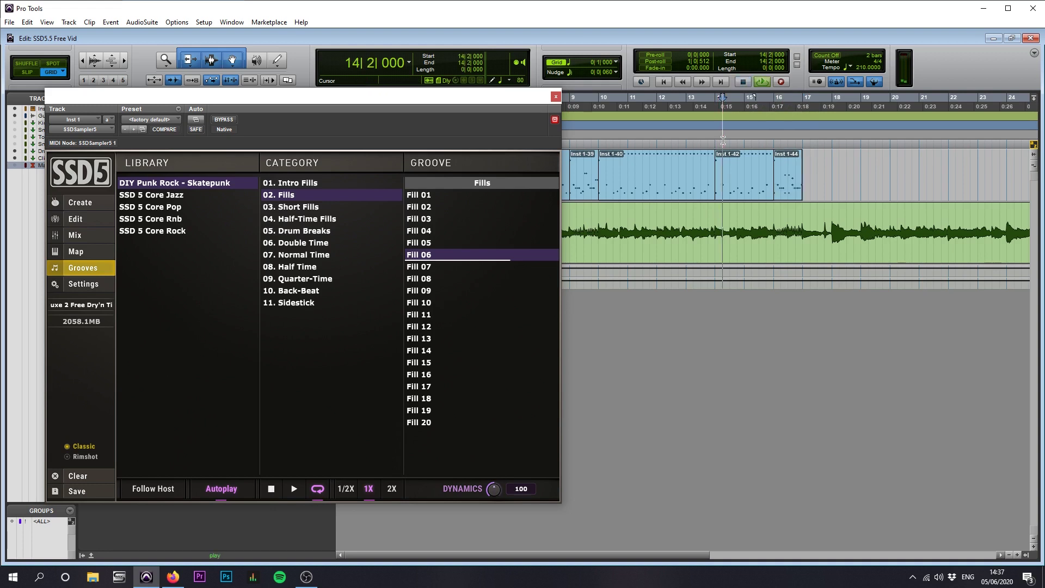
{"action": "key", "text": "space"}
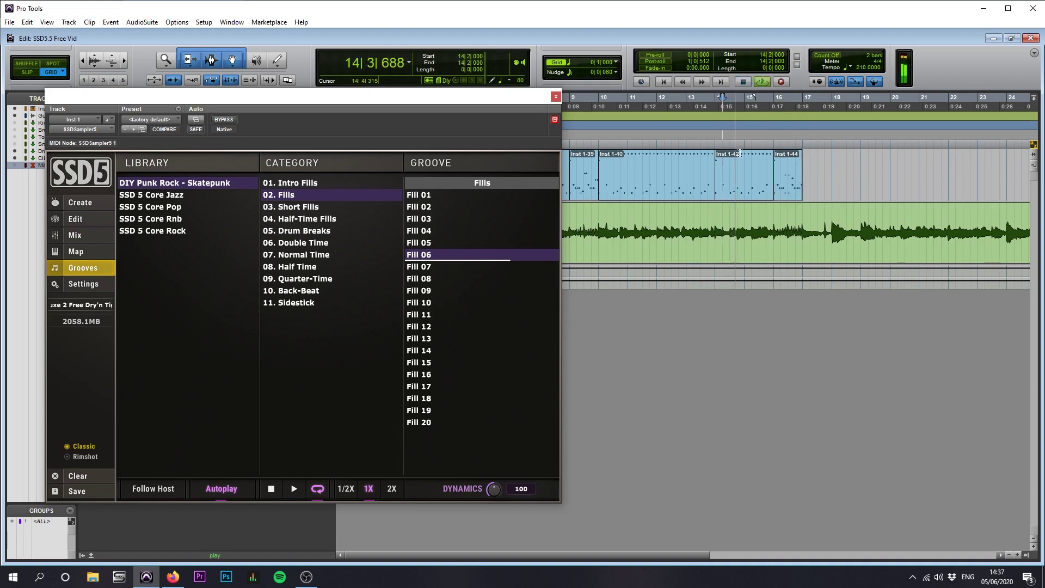
{"action": "left_click", "coordinate": [746, 85]}
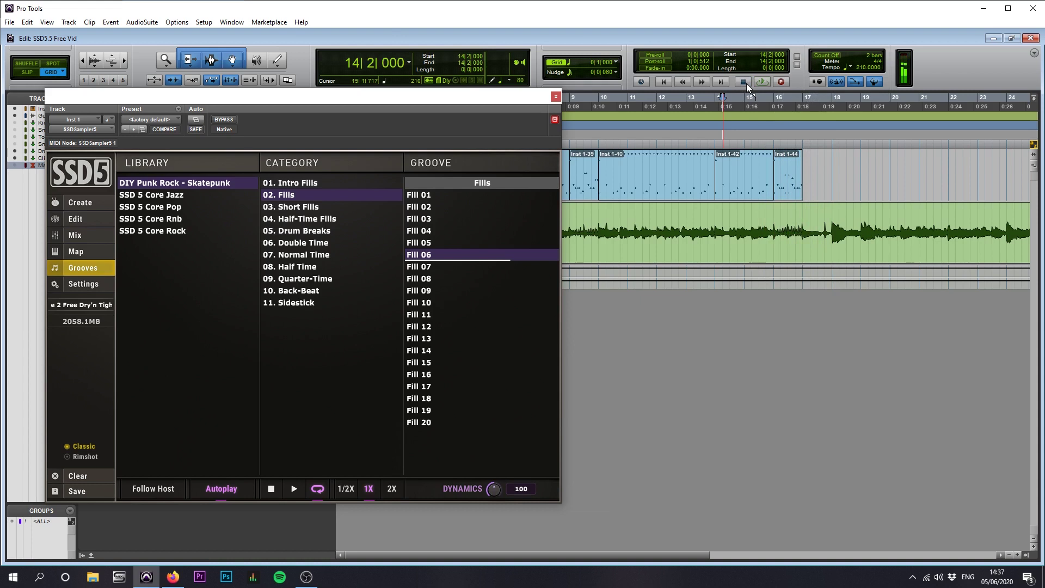
Step: Place Fill 16 at bar 17, play both fills from before bar 13, then list the Double Time grooves
{"action": "left_click", "coordinate": [432, 194]}
{"action": "left_click", "coordinate": [432, 375]}
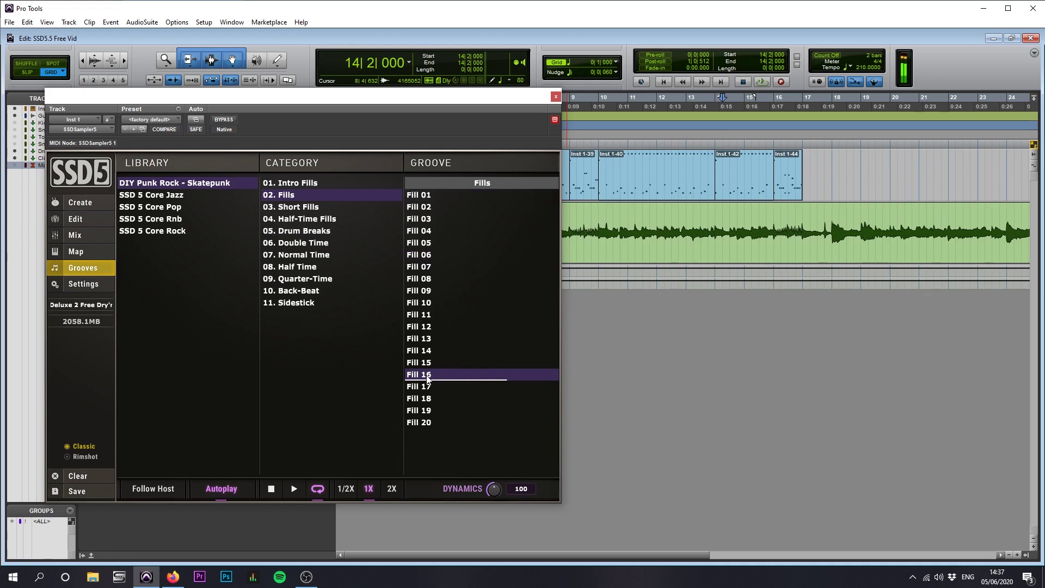
{"action": "left_click_drag", "start_coordinate": [427, 379], "coordinate": [822, 192]}
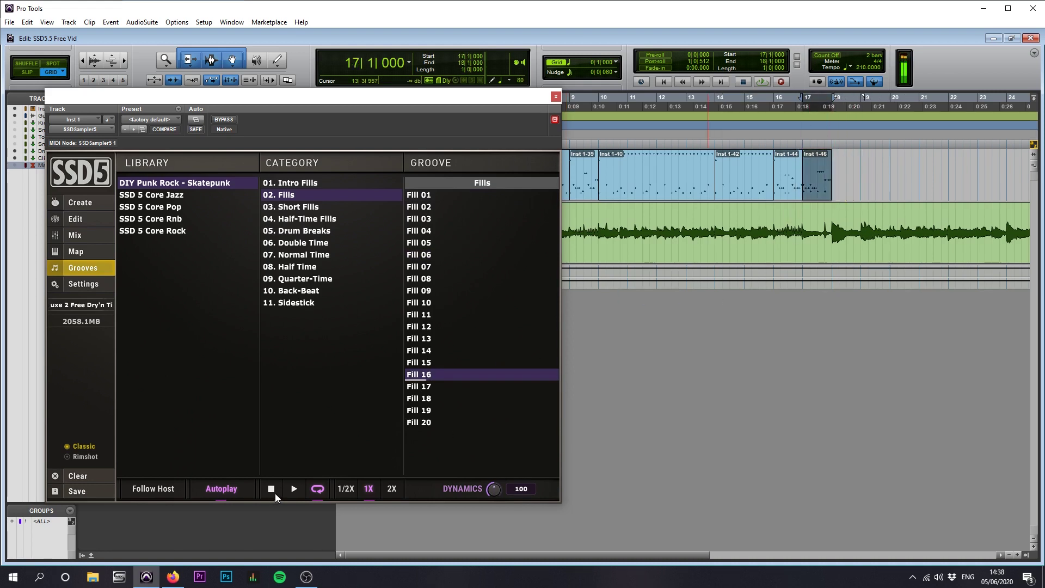
{"action": "left_click", "coordinate": [680, 148]}
{"action": "key", "text": "space"}
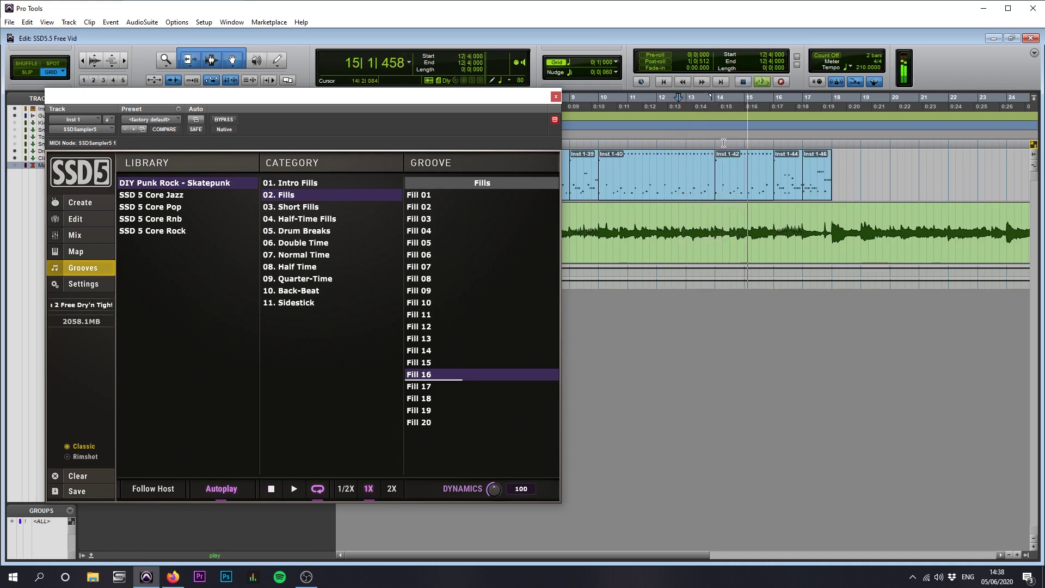
{"action": "left_click", "coordinate": [744, 82]}
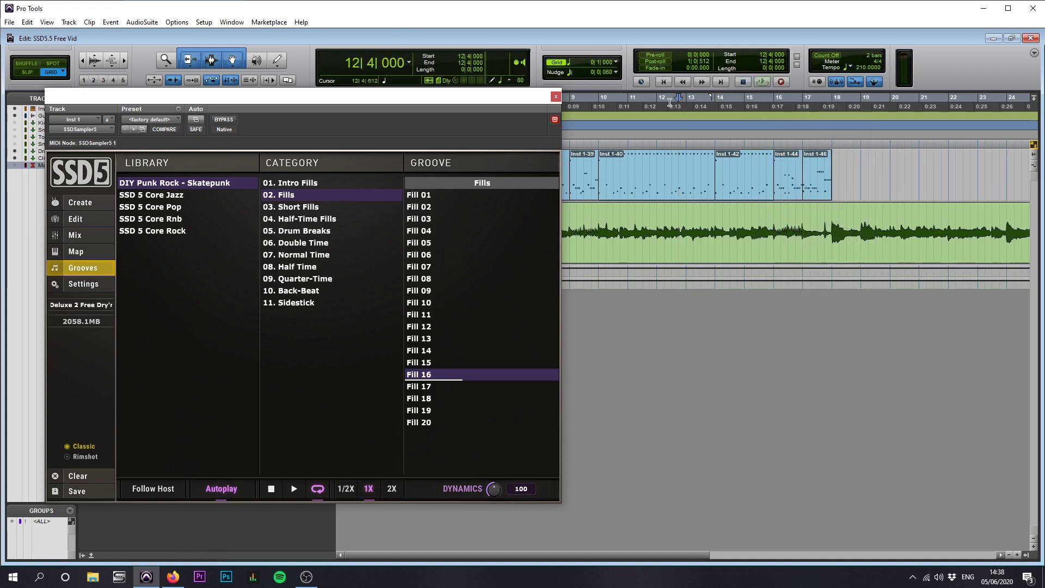
{"action": "left_click", "coordinate": [298, 244]}
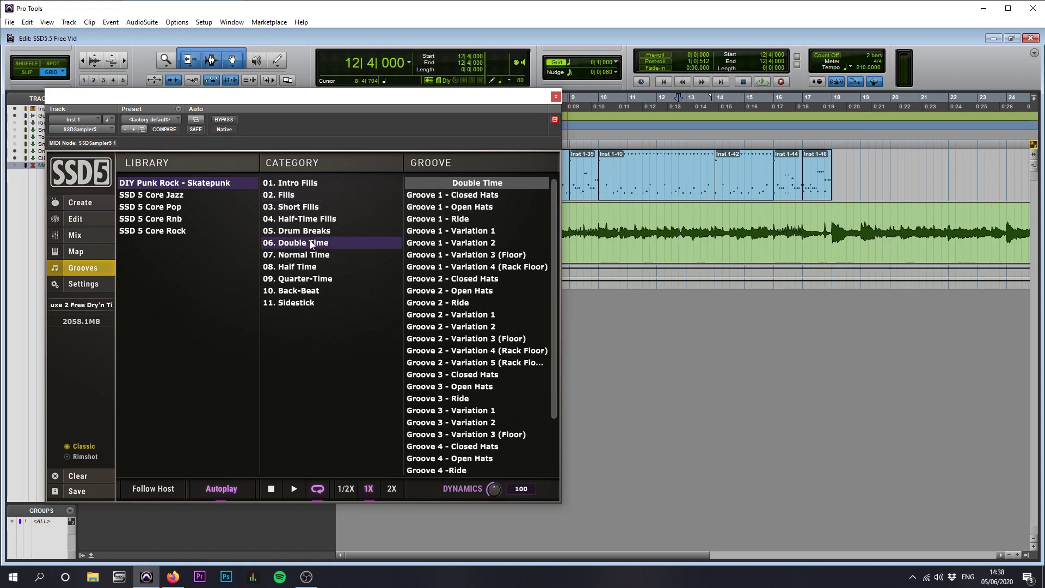
Step: Audition Double Time Closed and Open Hats grooves, then place Groove 2 - Open Hats at bars 18–22
{"action": "left_click", "coordinate": [478, 196]}
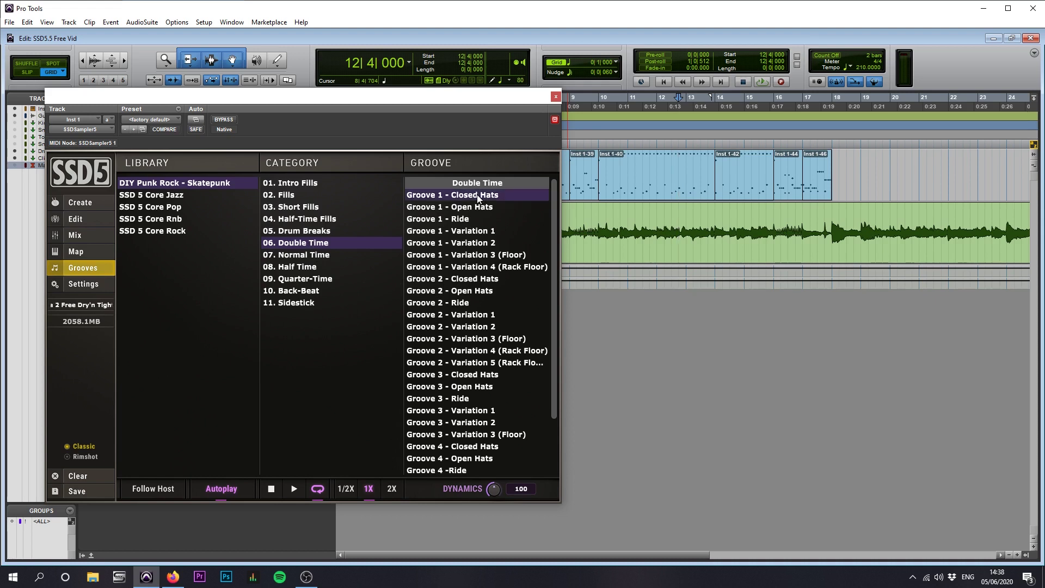
{"action": "left_click", "coordinate": [469, 279]}
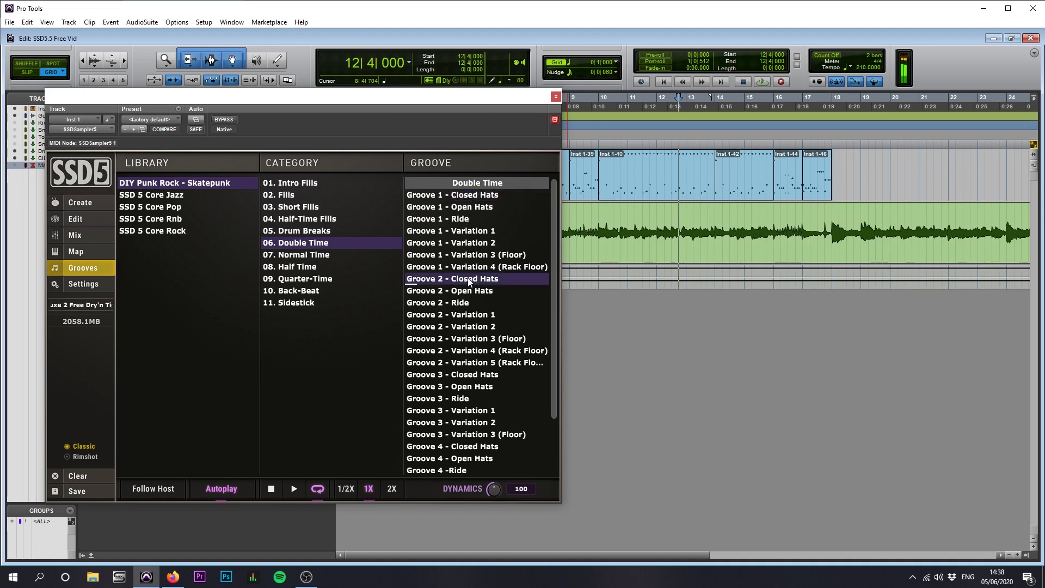
{"action": "left_click", "coordinate": [467, 375]}
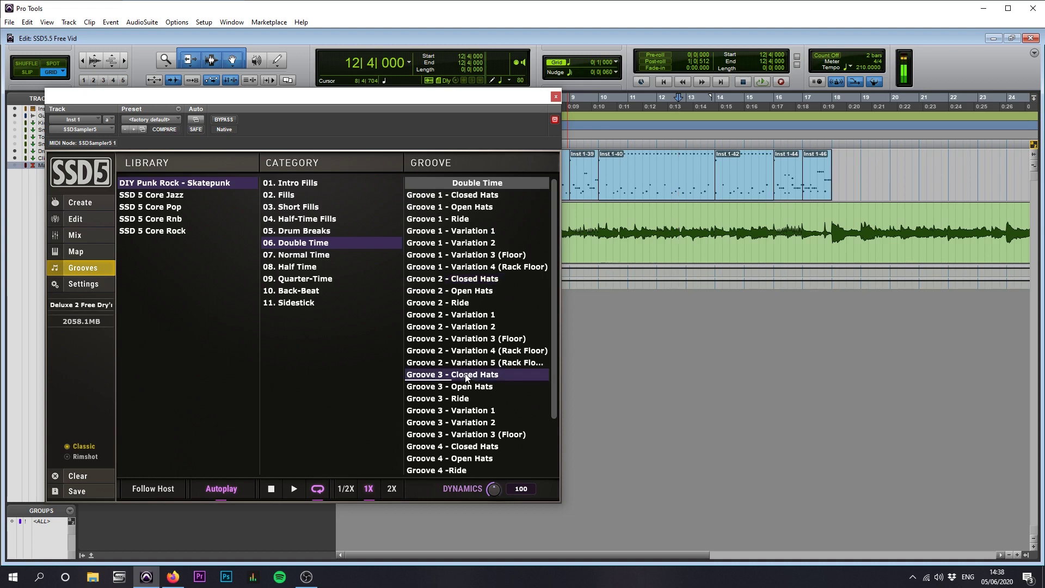
{"action": "left_click", "coordinate": [472, 458]}
{"action": "left_click_drag", "start_coordinate": [557, 407], "coordinate": [554, 406]}
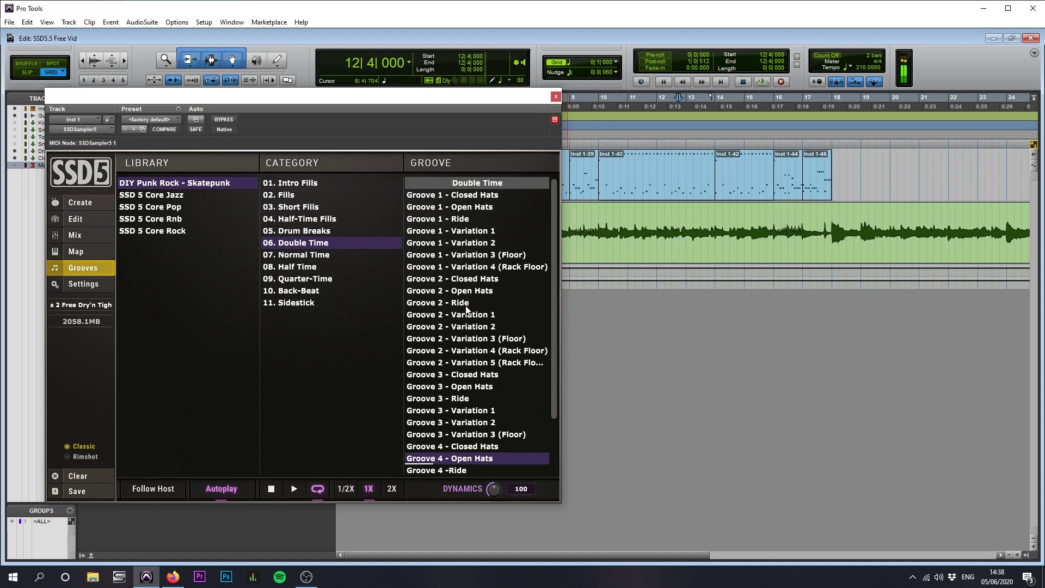
{"action": "left_click", "coordinate": [457, 292]}
{"action": "left_click_drag", "start_coordinate": [798, 227], "coordinate": [860, 189]}
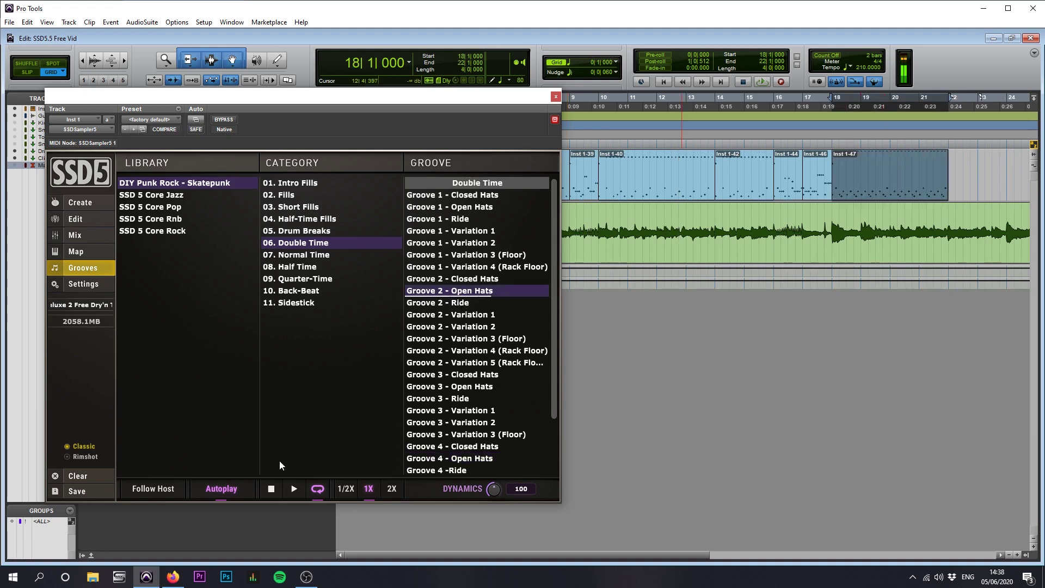
Step: Play back the double-time section starting from bar 16 beat 3
{"action": "left_click", "coordinate": [787, 140]}
{"action": "key", "text": "space"}
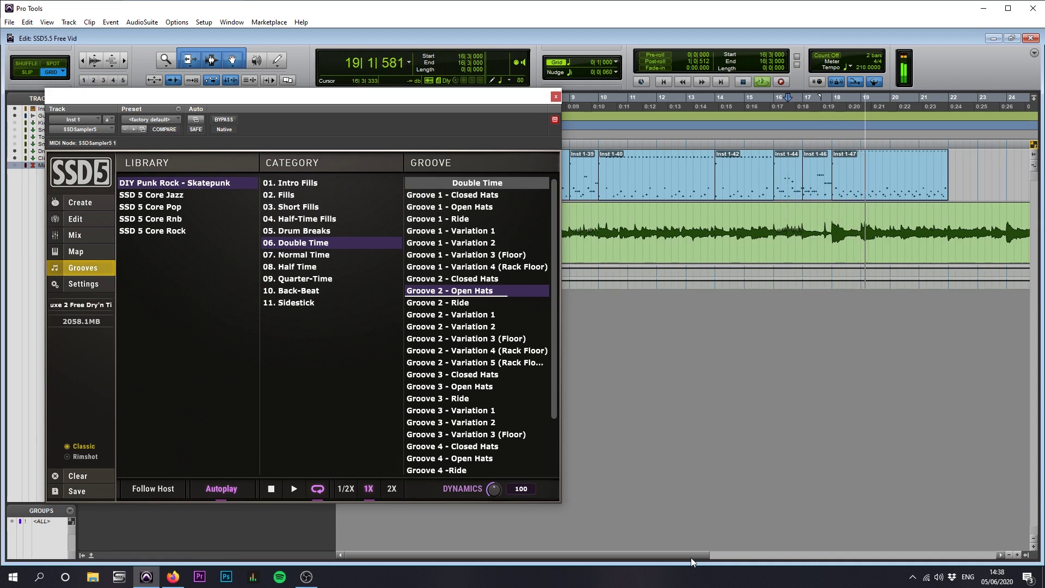
{"action": "left_click_drag", "start_coordinate": [690, 557], "coordinate": [795, 500]}
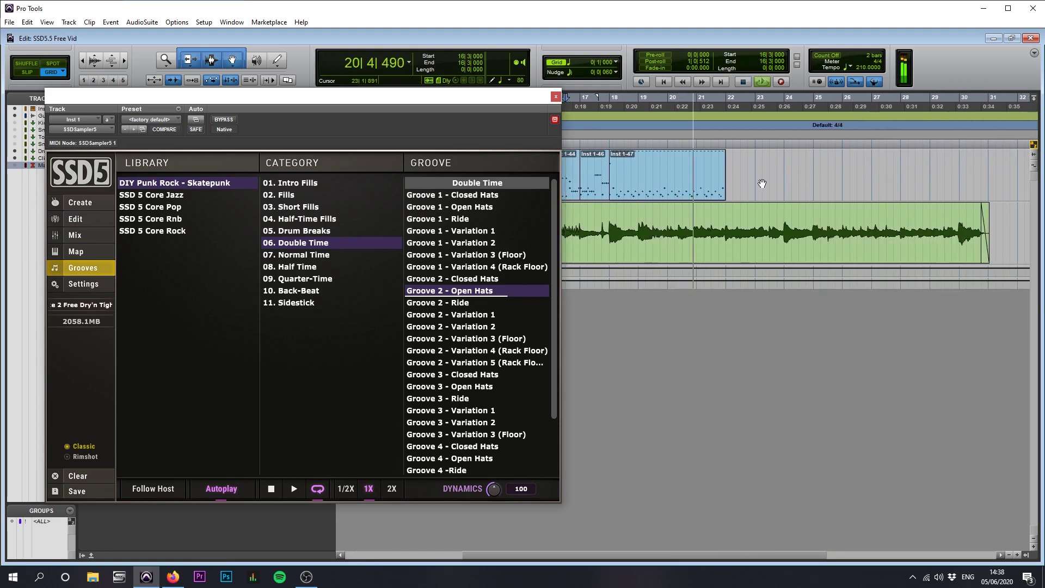
Step: Paste a copy of clip Inst 1-47 at bar 22, check it, and trim Inst 1-47 to end near bar 23
{"action": "left_click", "coordinate": [687, 186]}
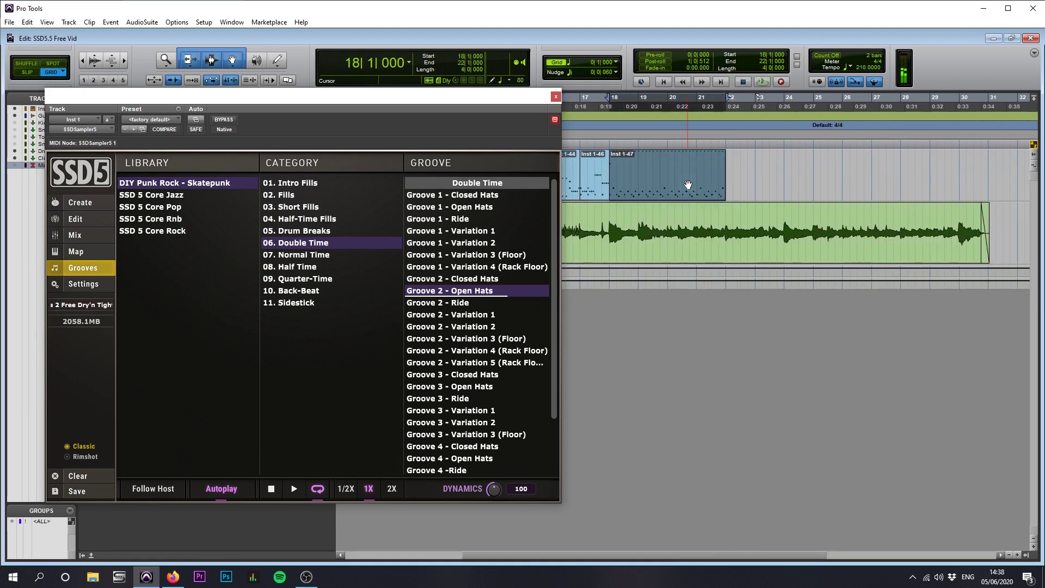
{"action": "left_click", "coordinate": [737, 167]}
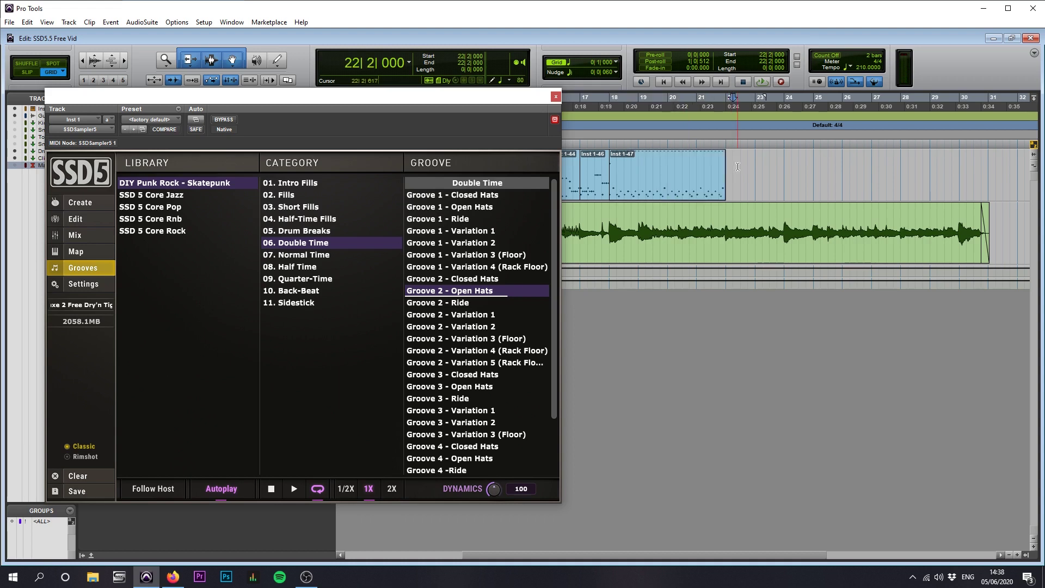
{"action": "key", "text": "ctrl+v"}
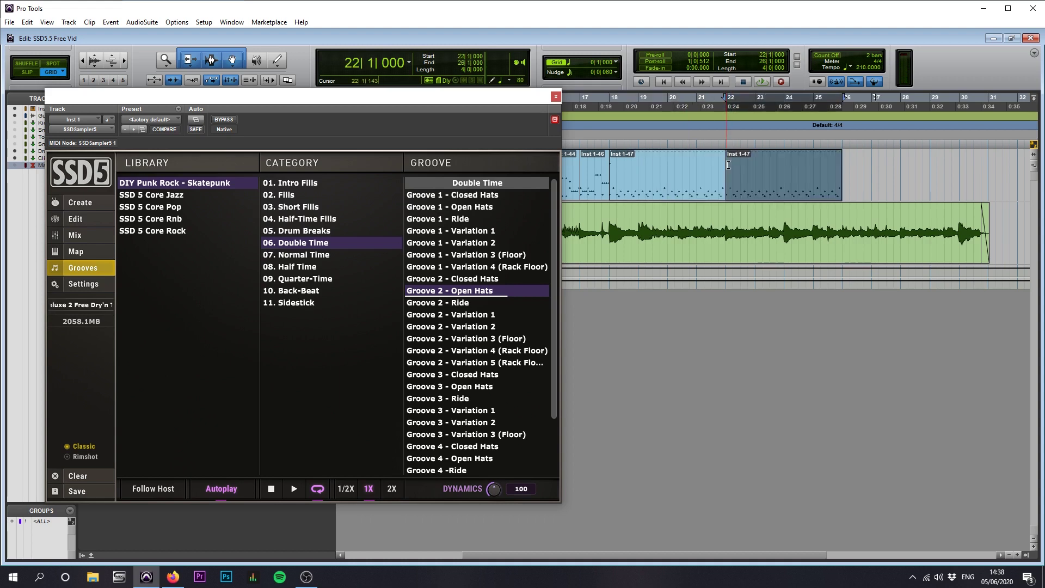
{"action": "left_click", "coordinate": [705, 145]}
{"action": "key", "text": "space"}
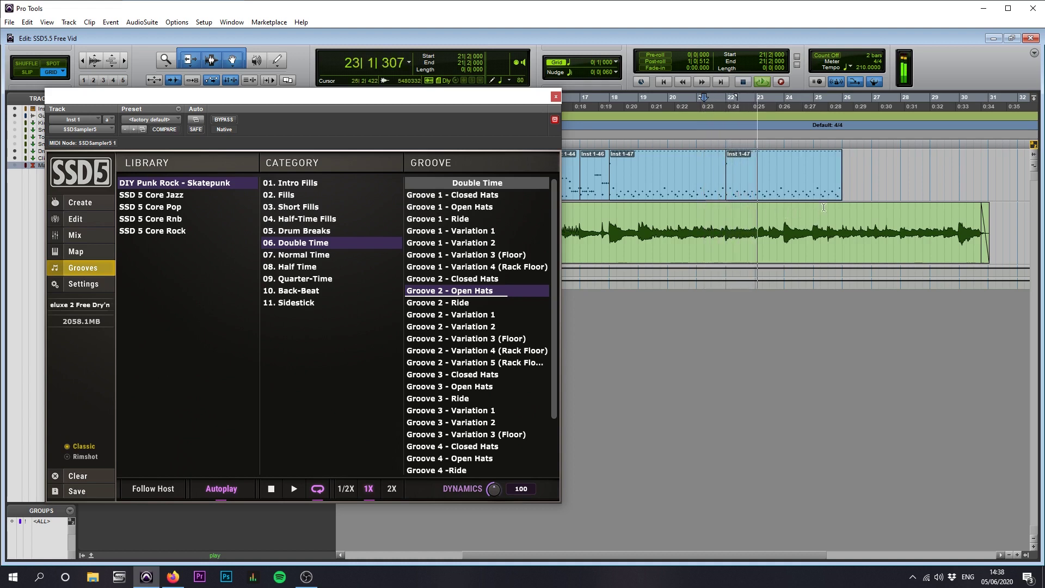
{"action": "key", "text": "space"}
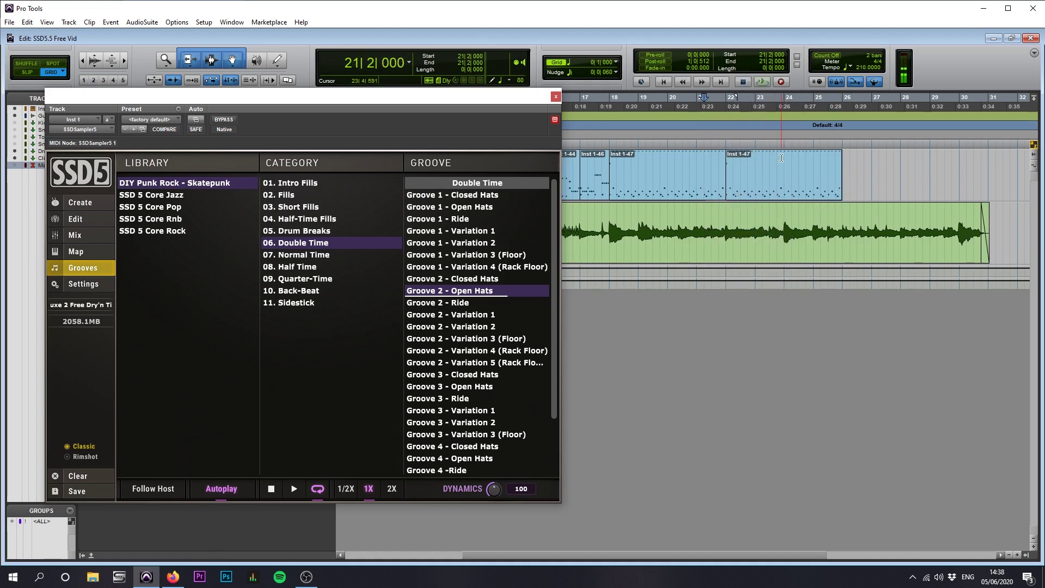
{"action": "left_click_drag", "start_coordinate": [839, 176], "coordinate": [760, 180]}
{"action": "left_click", "coordinate": [768, 168]}
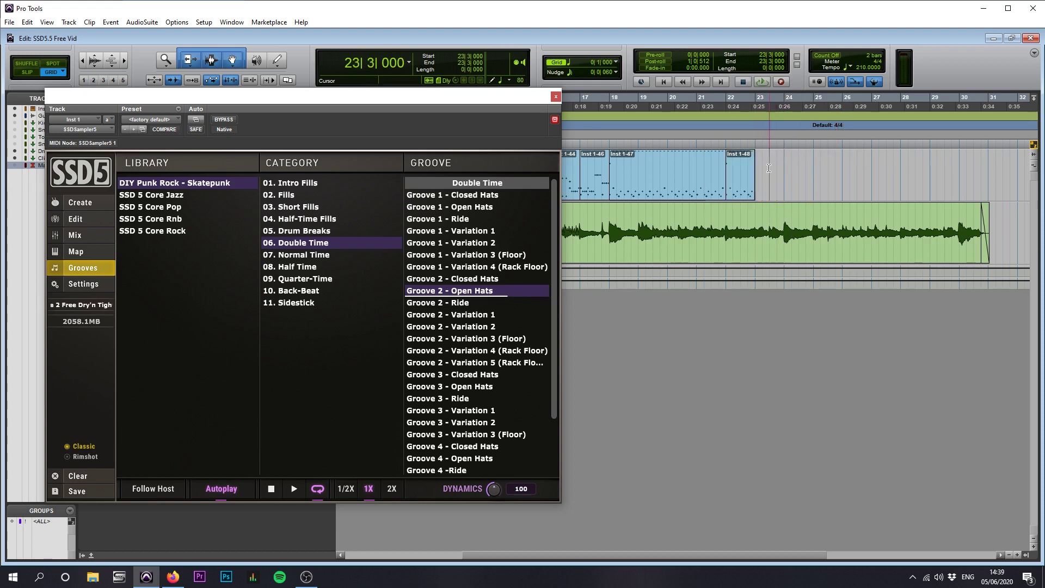
Step: Place SSD5 Fill 16 on the drum track after the groove and play it from bar 18
{"action": "left_click", "coordinate": [296, 195]}
{"action": "left_click", "coordinate": [435, 198]}
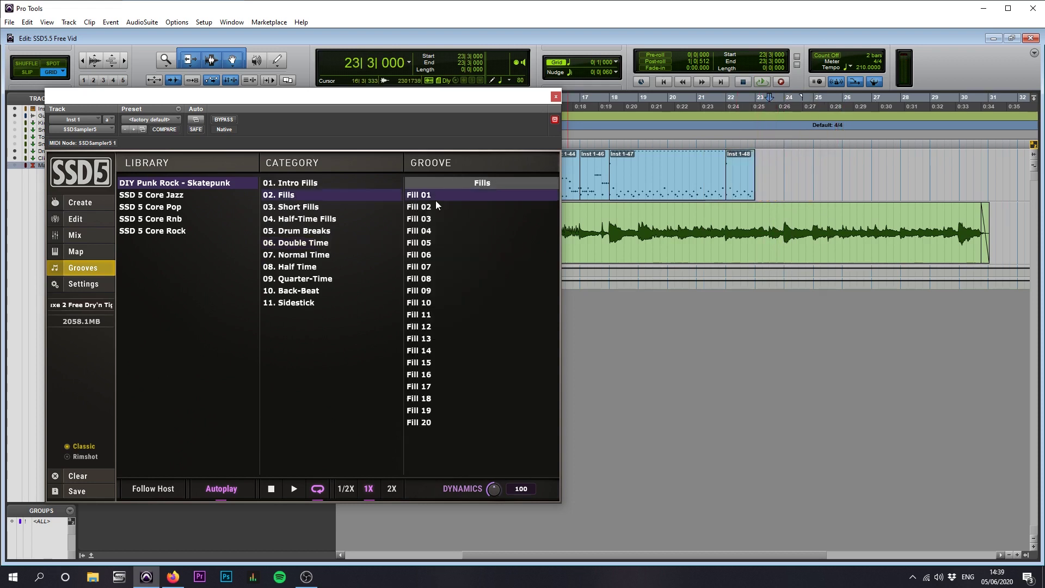
{"action": "left_click", "coordinate": [442, 376]}
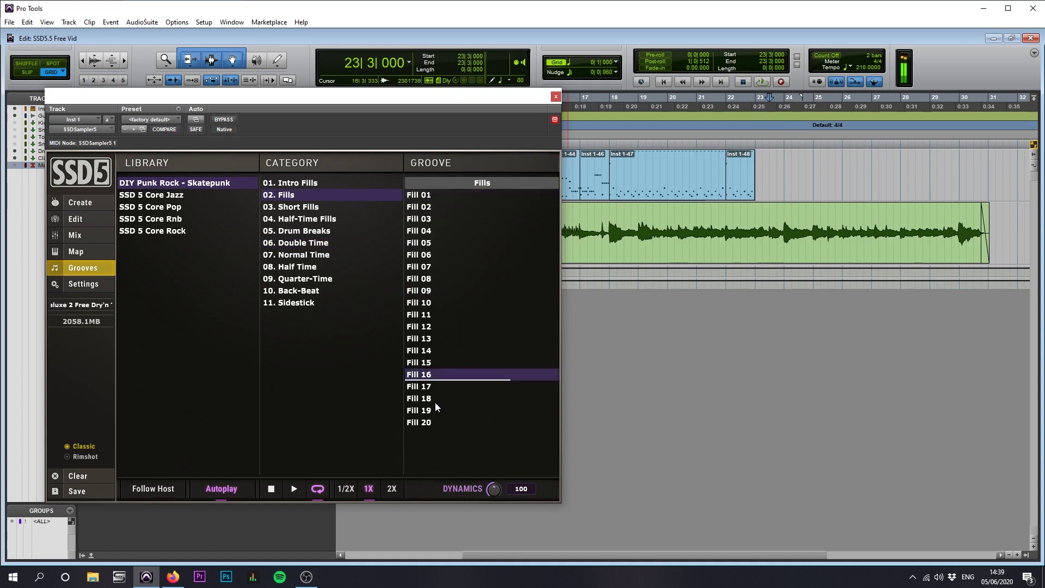
{"action": "left_click_drag", "start_coordinate": [442, 377], "coordinate": [784, 180]}
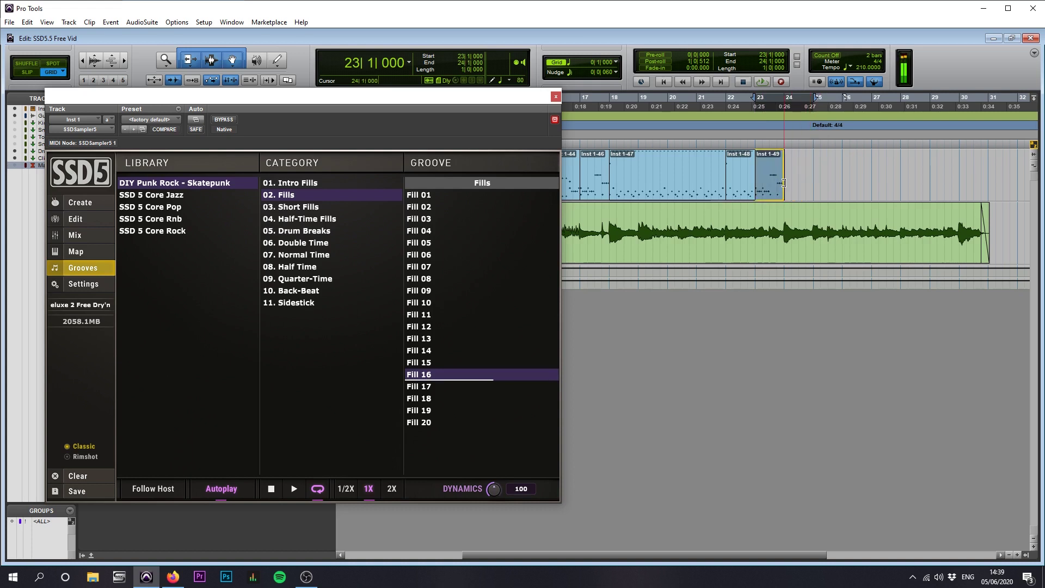
{"action": "left_click", "coordinate": [611, 145]}
{"action": "key", "text": "space"}
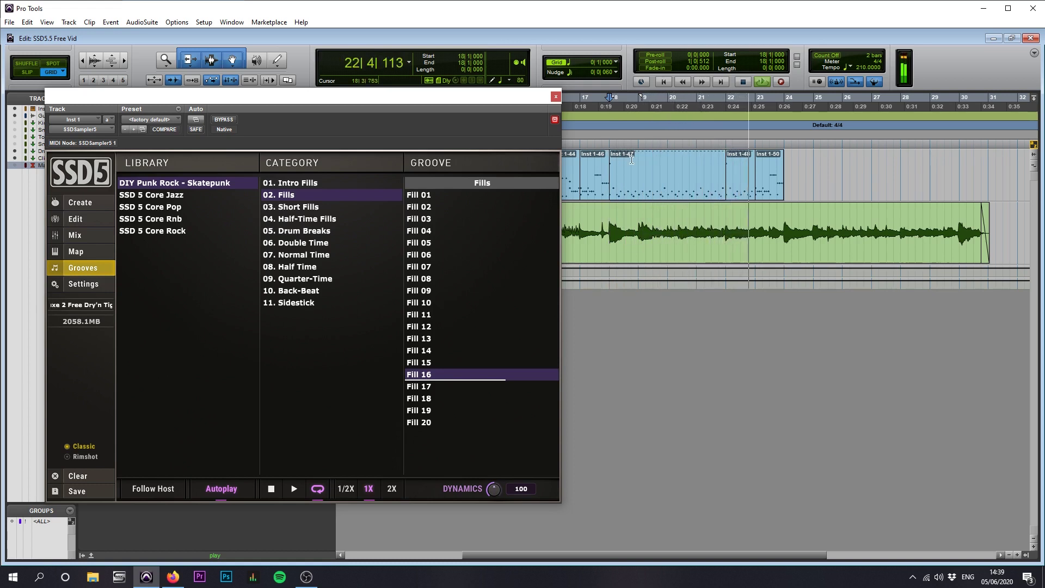
{"action": "key", "text": "space"}
Step: Paste copies of the Inst 1-47 double-time groove at bars 24 and 28
{"action": "left_click", "coordinate": [672, 197]}
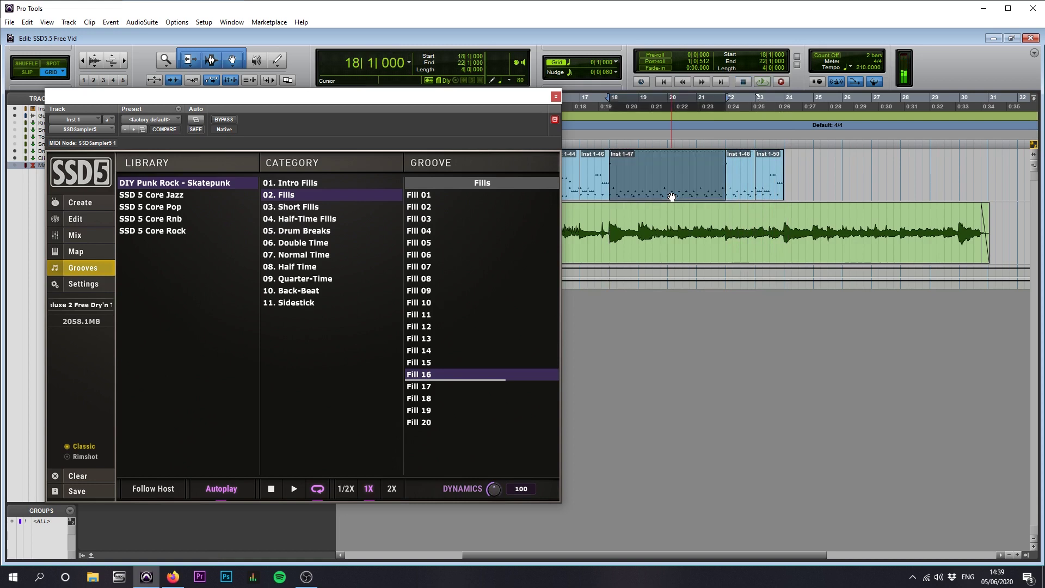
{"action": "left_click", "coordinate": [791, 165]}
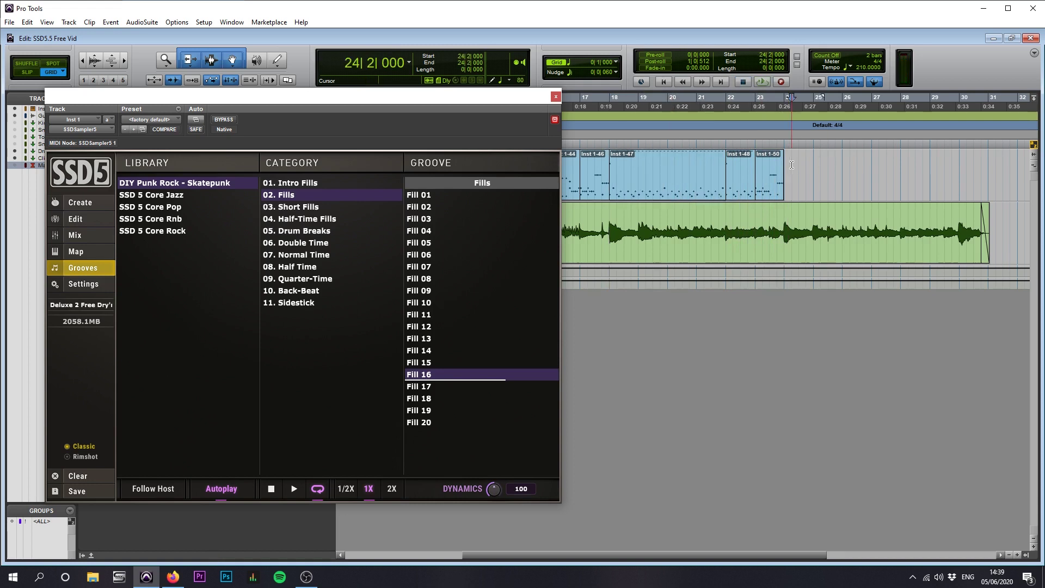
{"action": "key", "text": "ctrl+v"}
{"action": "left_click_drag", "start_coordinate": [826, 191], "coordinate": [819, 190]}
{"action": "key", "text": "space"}
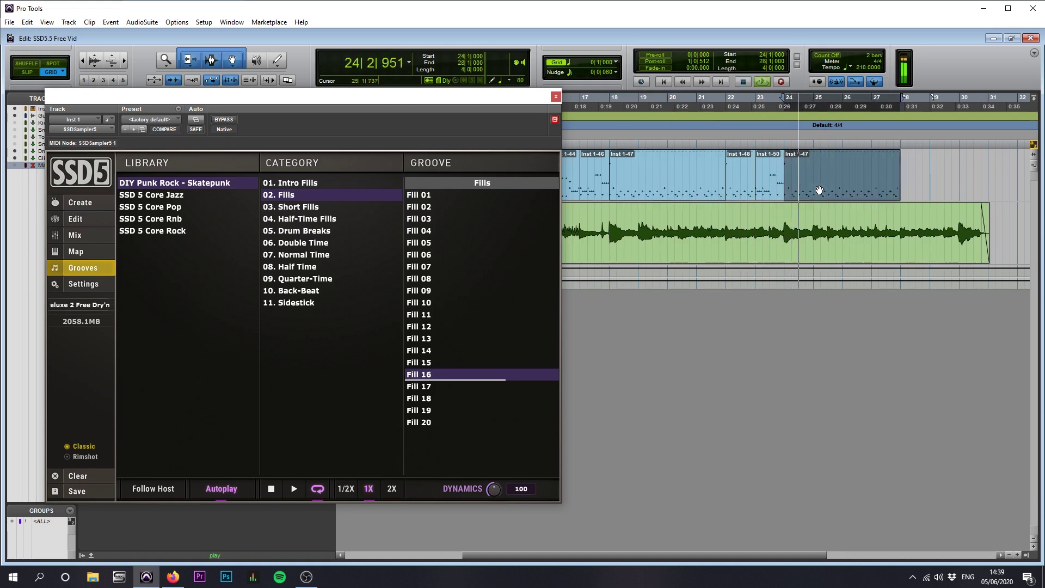
{"action": "left_click", "coordinate": [910, 184]}
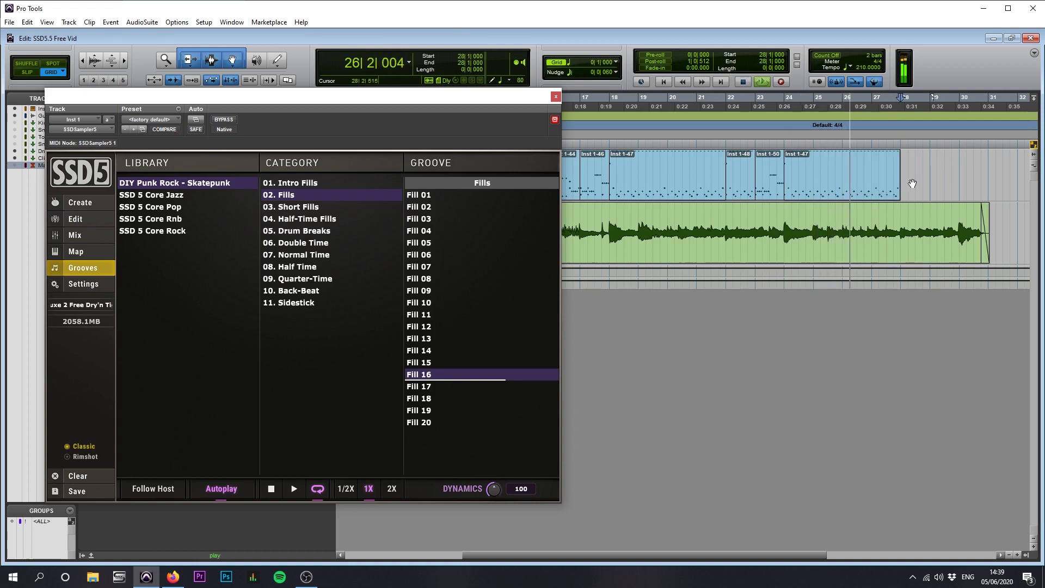
{"action": "key", "text": "ctrl+v"}
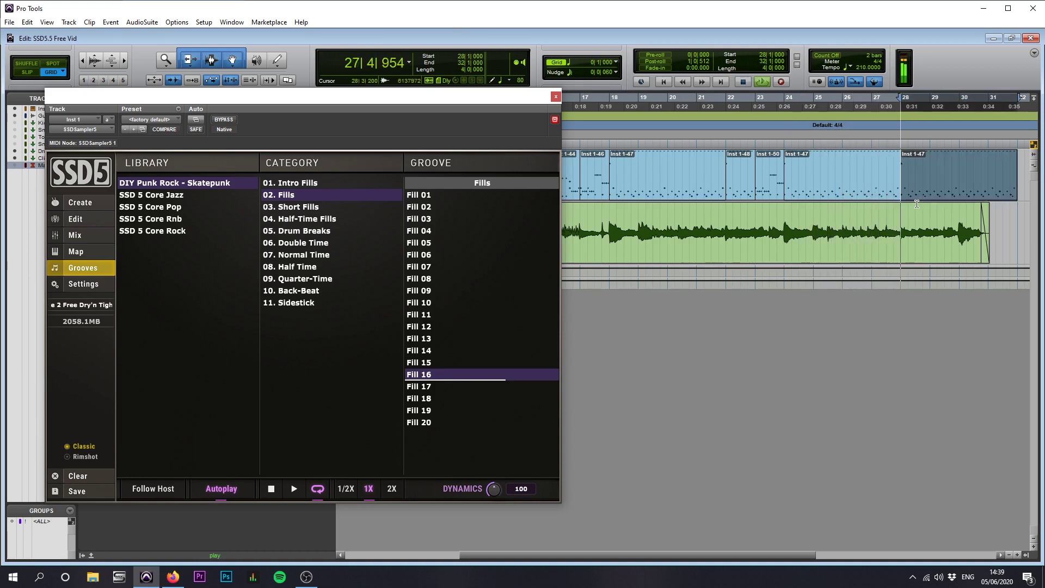
Step: Trim the Inst 1-51 groove copy to end at bar 30 and play the track's ending
{"action": "left_click", "coordinate": [887, 172]}
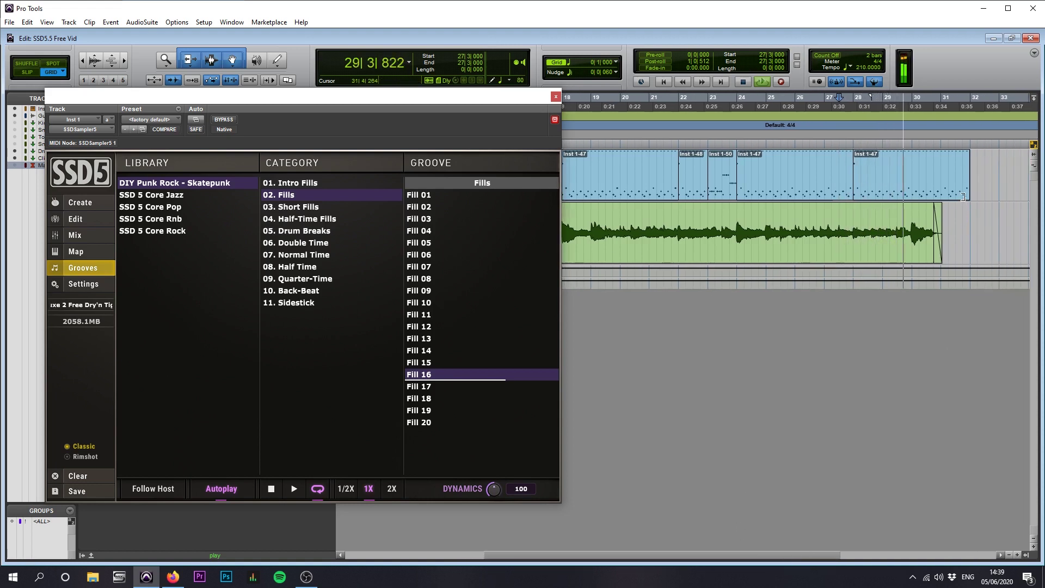
{"action": "key", "text": "space"}
{"action": "left_click_drag", "start_coordinate": [963, 197], "coordinate": [911, 185]}
{"action": "left_click", "coordinate": [894, 166]}
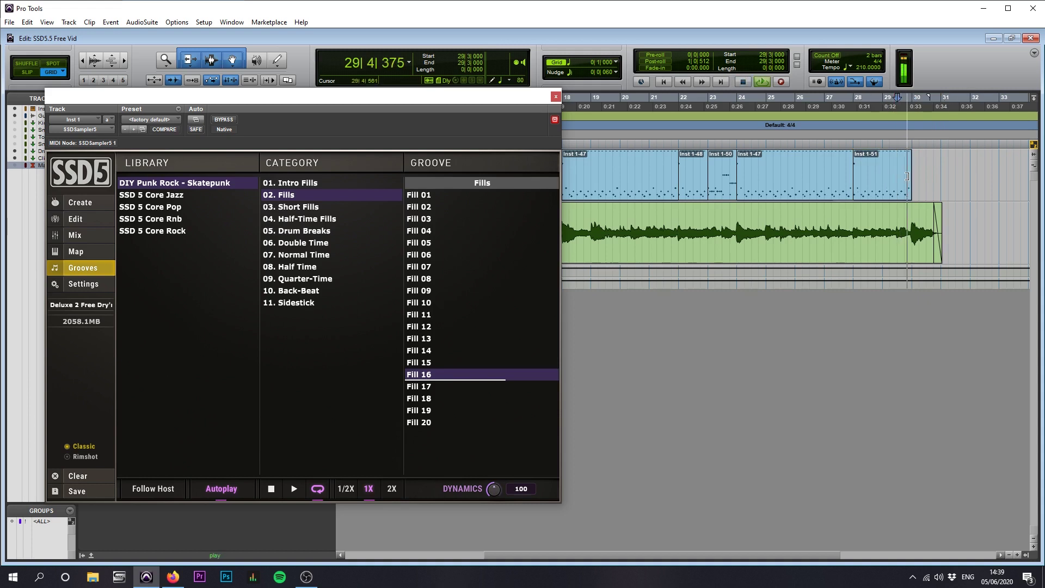
{"action": "left_click", "coordinate": [907, 176]}
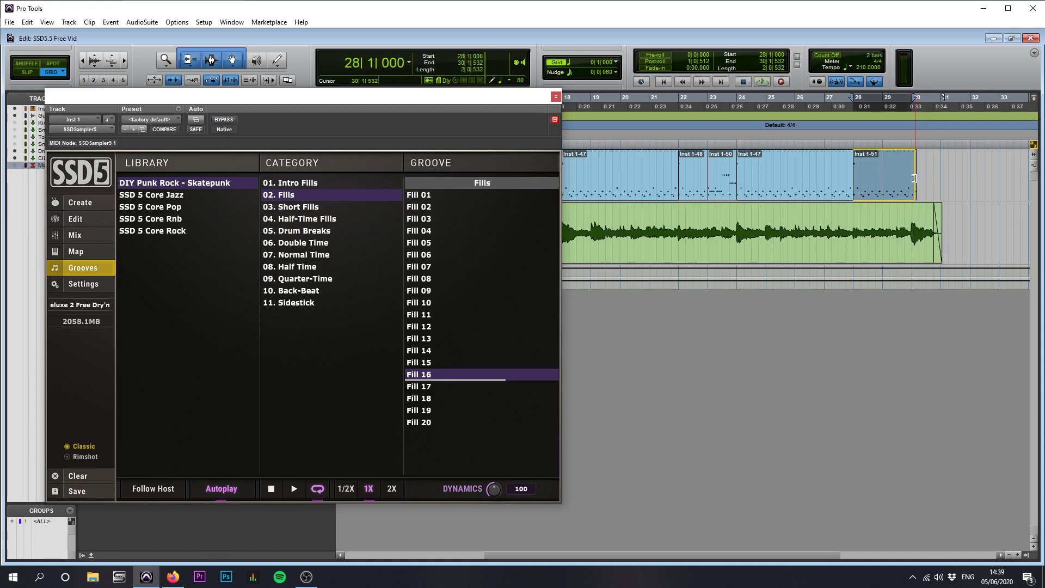
{"action": "left_click", "coordinate": [908, 180]}
{"action": "left_click", "coordinate": [900, 172]}
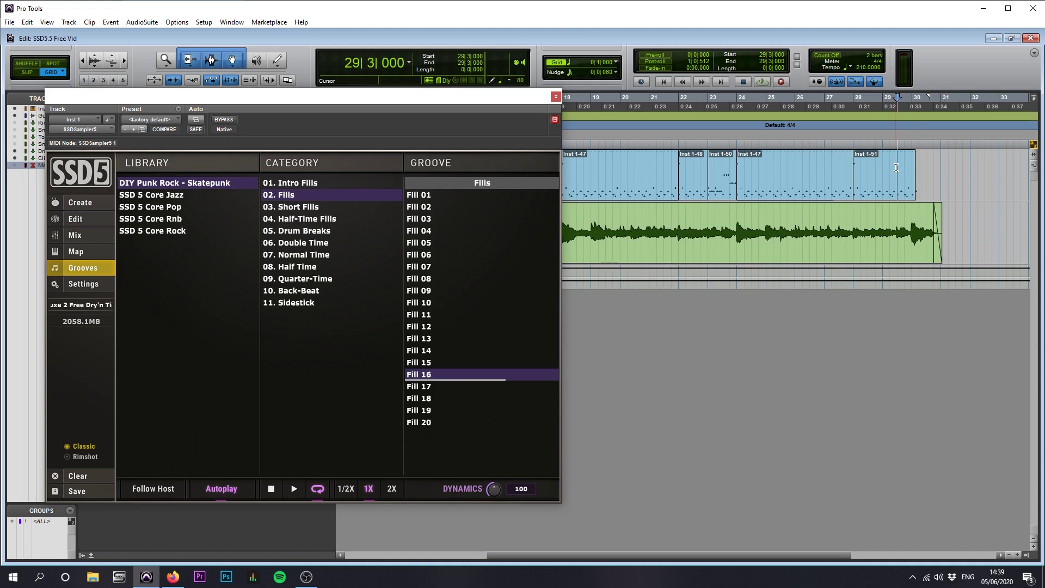
{"action": "left_click", "coordinate": [910, 177]}
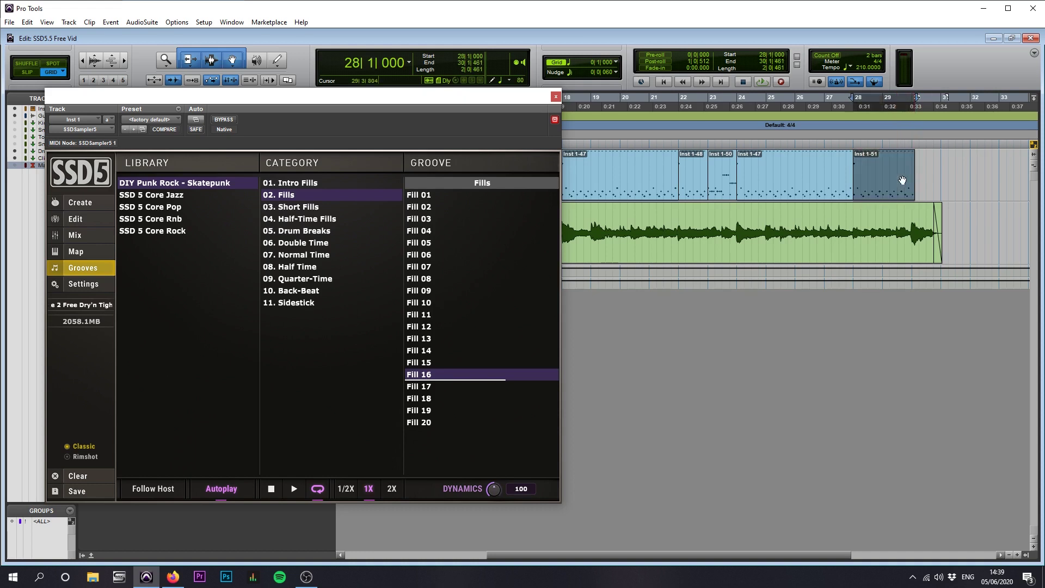
{"action": "left_click", "coordinate": [888, 167]}
{"action": "key", "text": "space"}
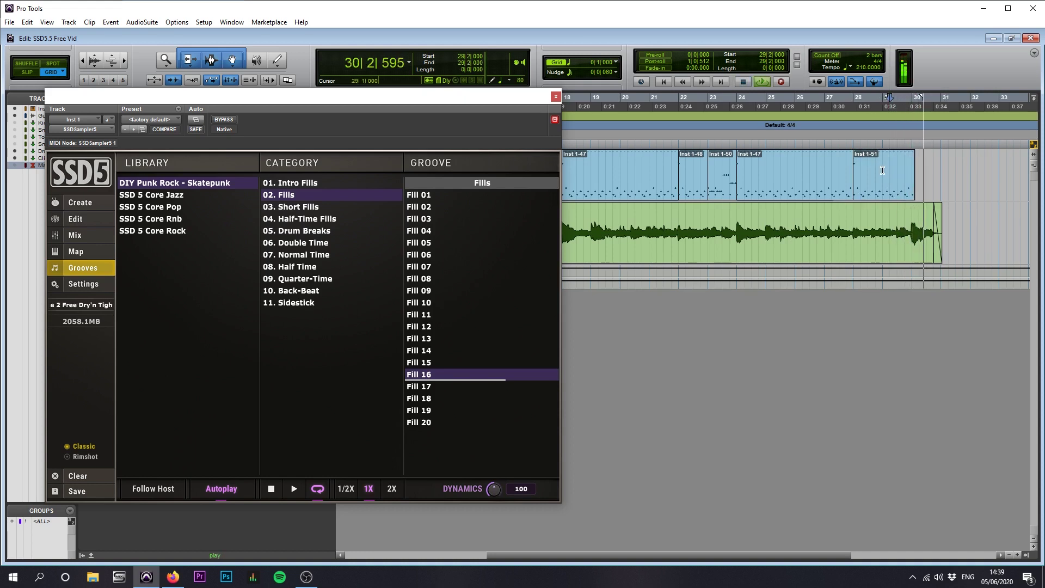
{"action": "key", "text": "space"}
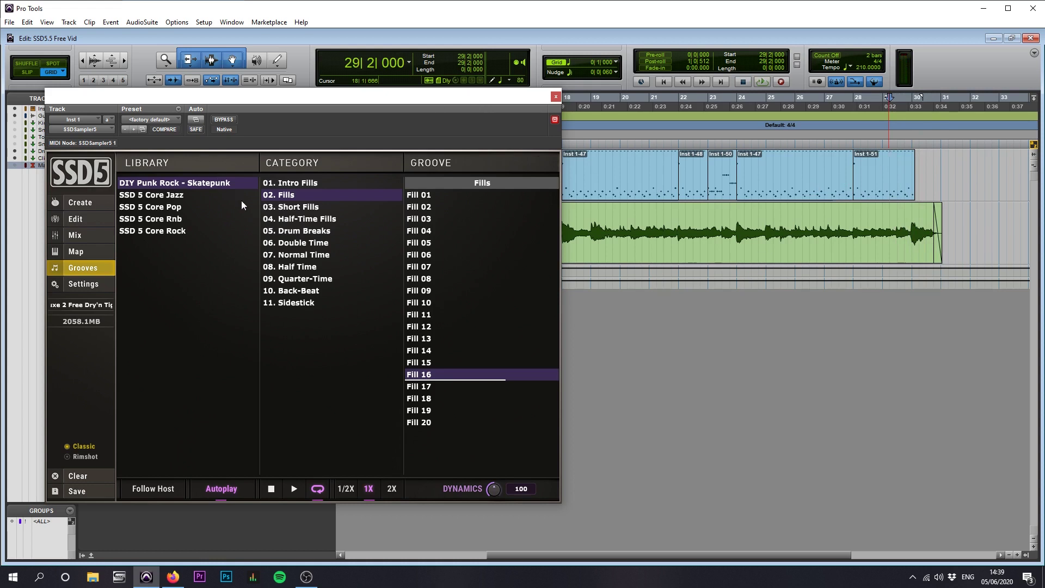
Step: Show the SSD5 drum kit page, then play the whole drum track from the session start
{"action": "left_click", "coordinate": [80, 202]}
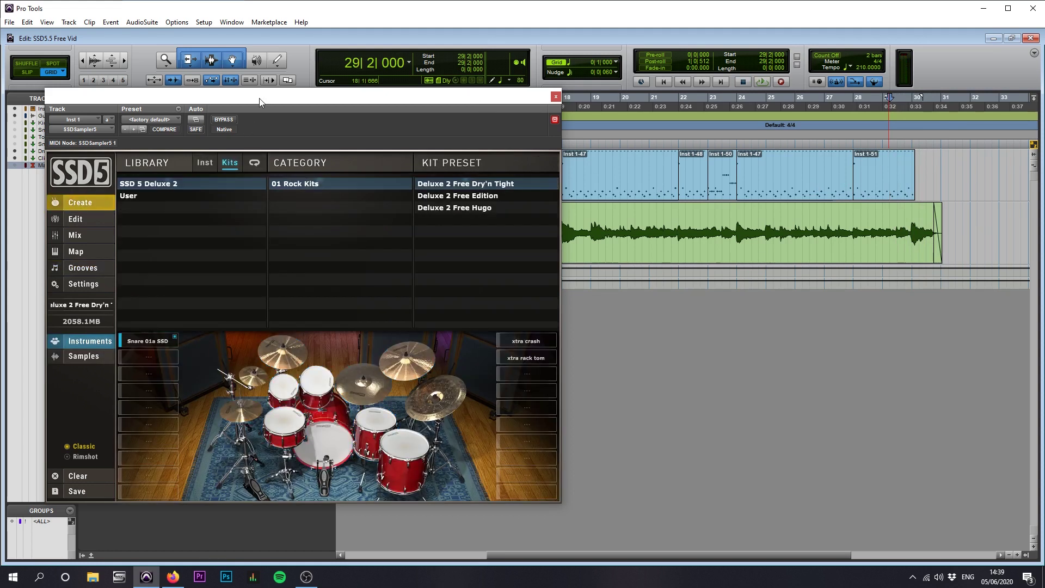
{"action": "left_click_drag", "start_coordinate": [269, 101], "coordinate": [473, 139]}
{"action": "left_click", "coordinate": [659, 81]}
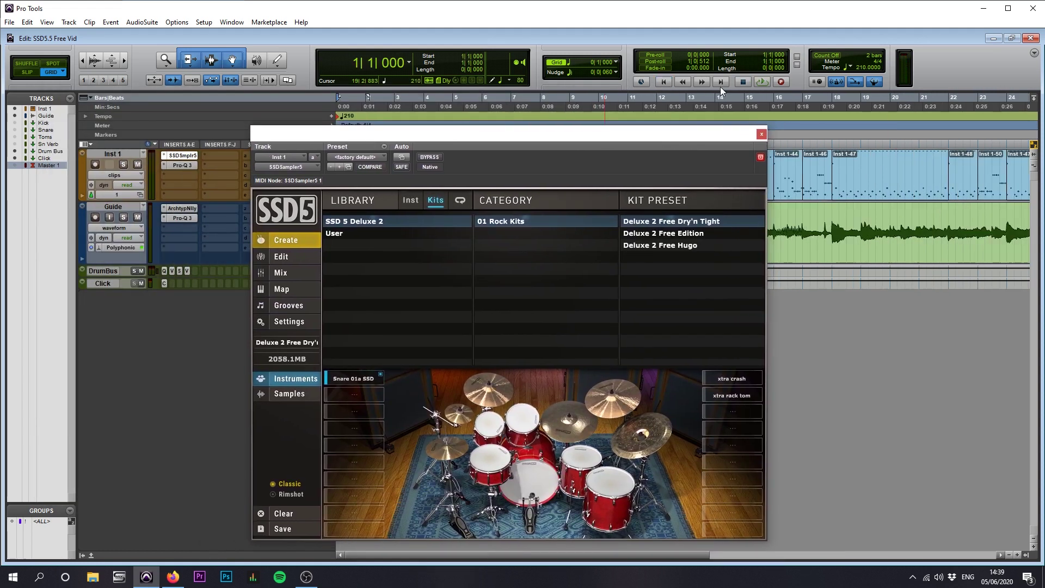
{"action": "key", "text": "space"}
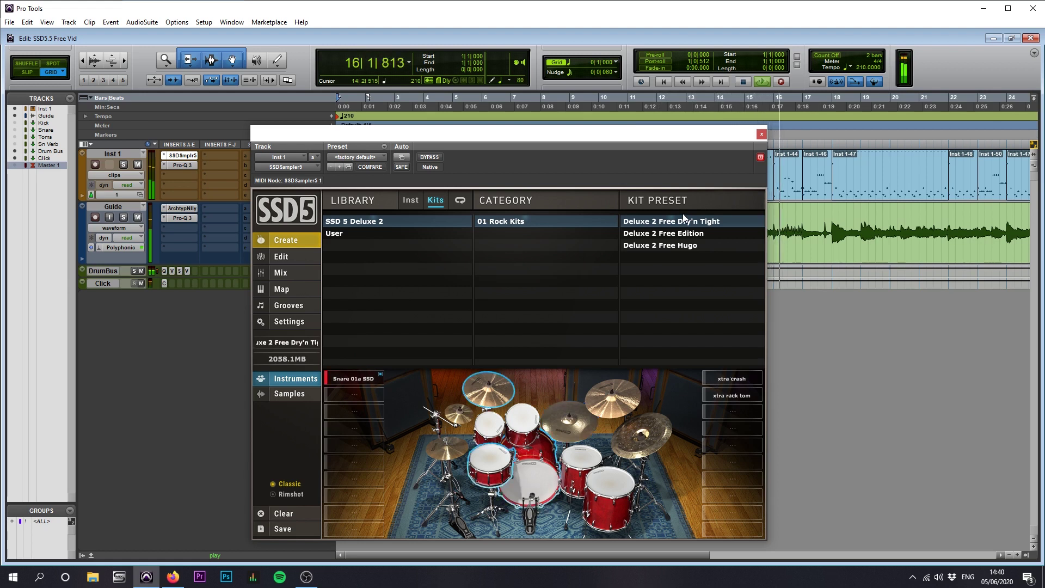
{"action": "left_click_drag", "start_coordinate": [674, 553], "coordinate": [812, 556]}
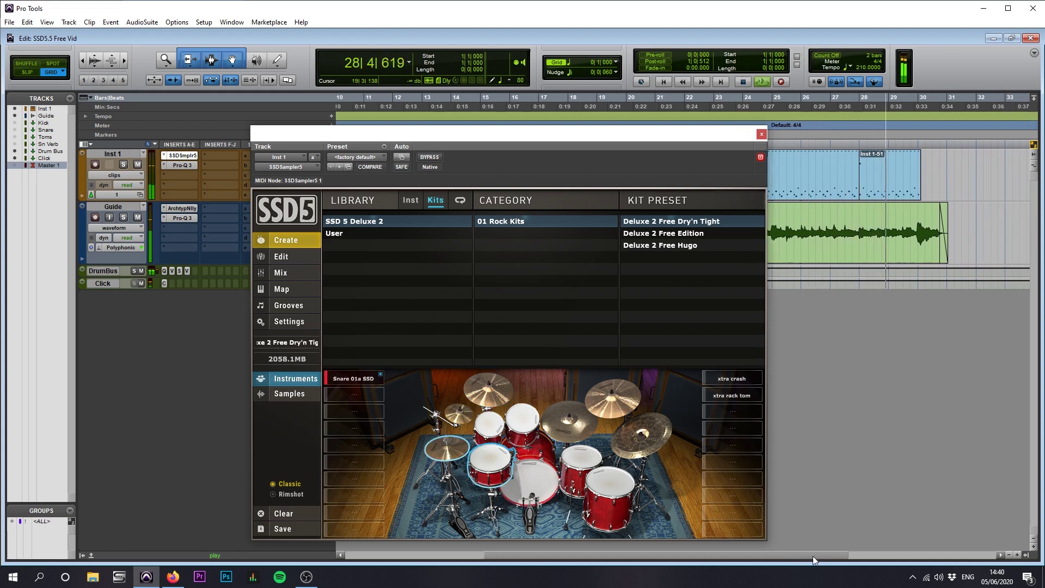
{"action": "left_click", "coordinate": [743, 83]}
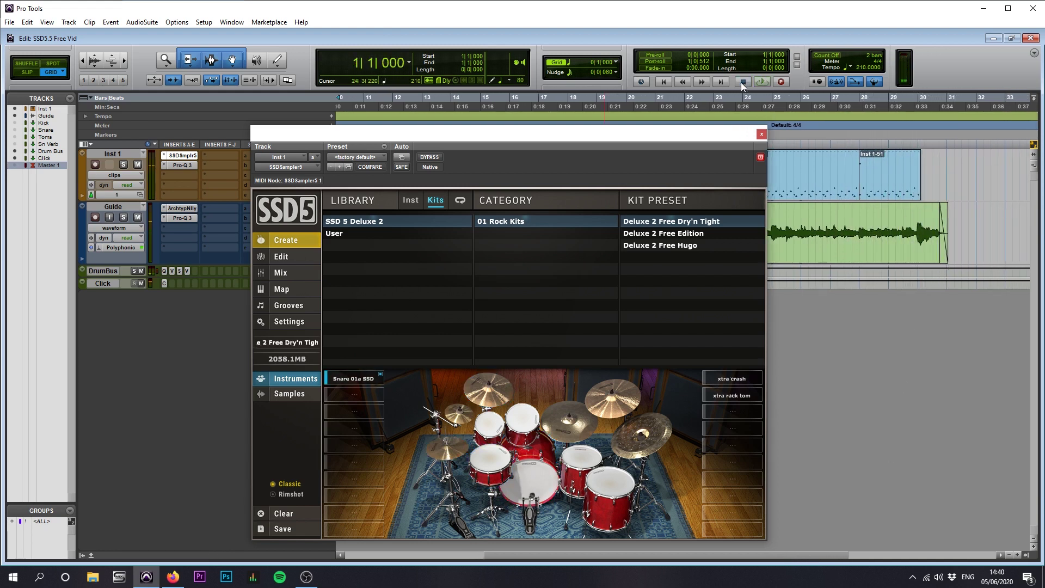